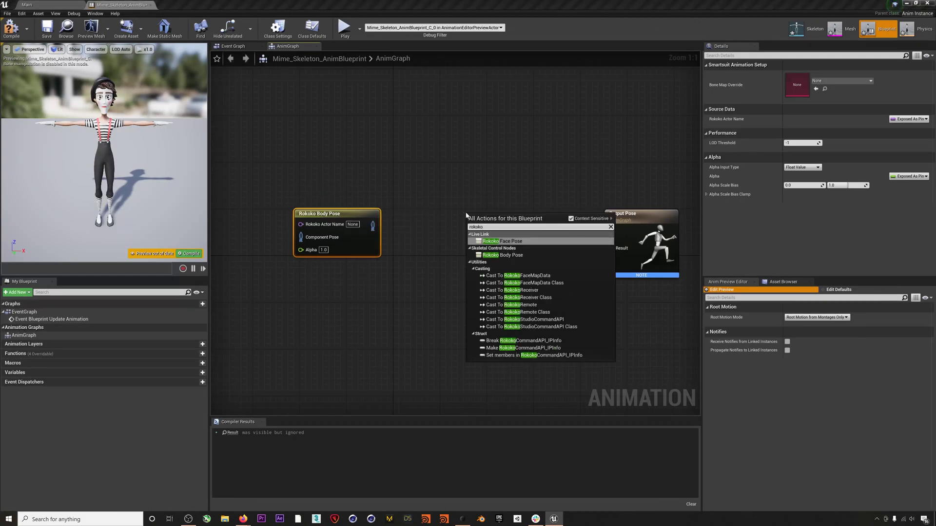
# Search for the Component To Local node and begin naming a new Rokoko Actor Name variable
pyautogui.rightClick(413, 205)
pyautogui.write('comp')
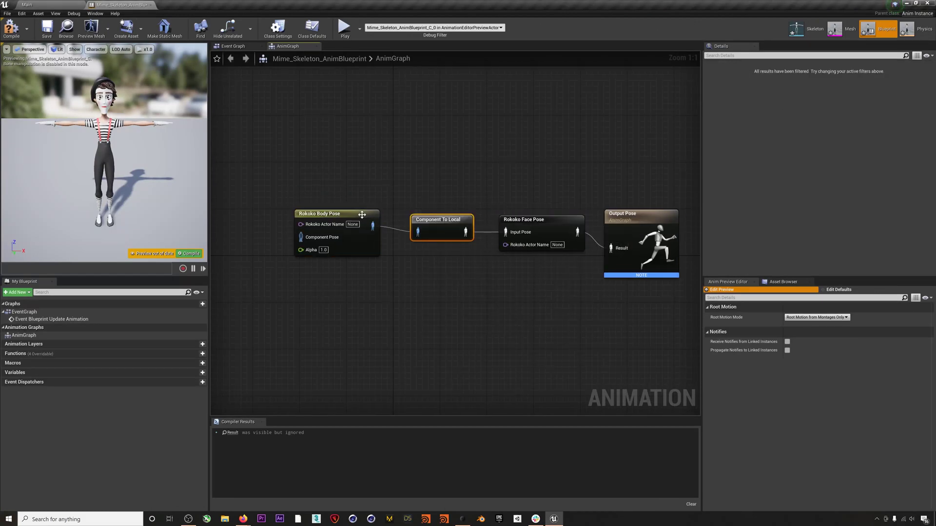
pyautogui.scroll(-1, 532, 287)
pyautogui.click(200, 373)
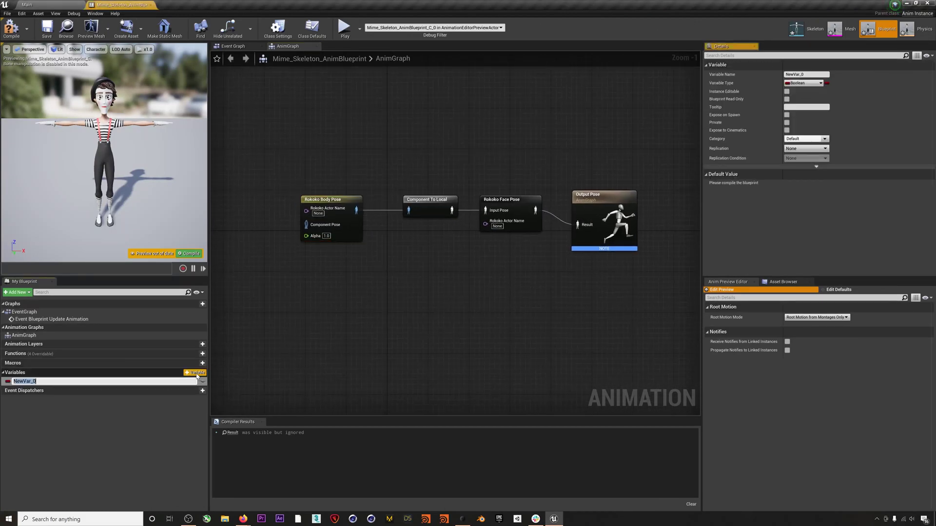
pyautogui.write('R')
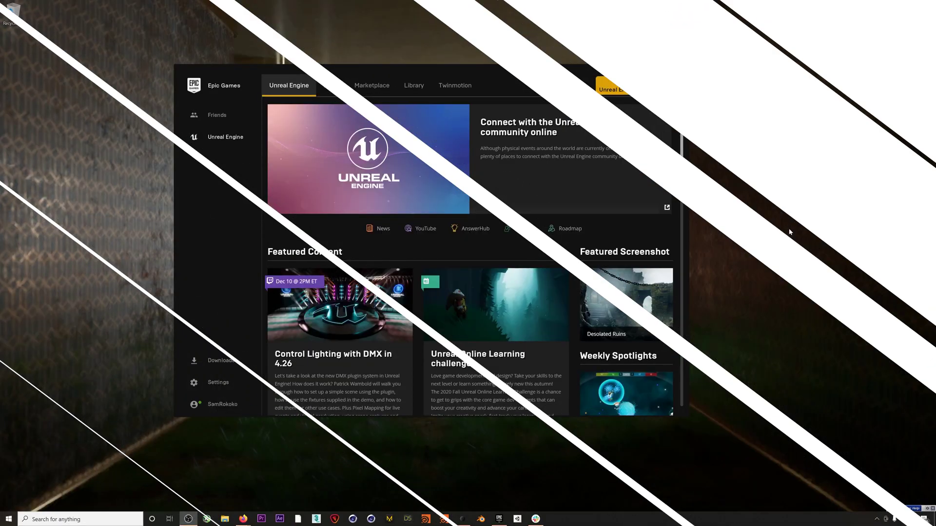
# Search the Marketplace for 'rokoko' and open the Rokoko Studio Live listing
pyautogui.click(364, 87)
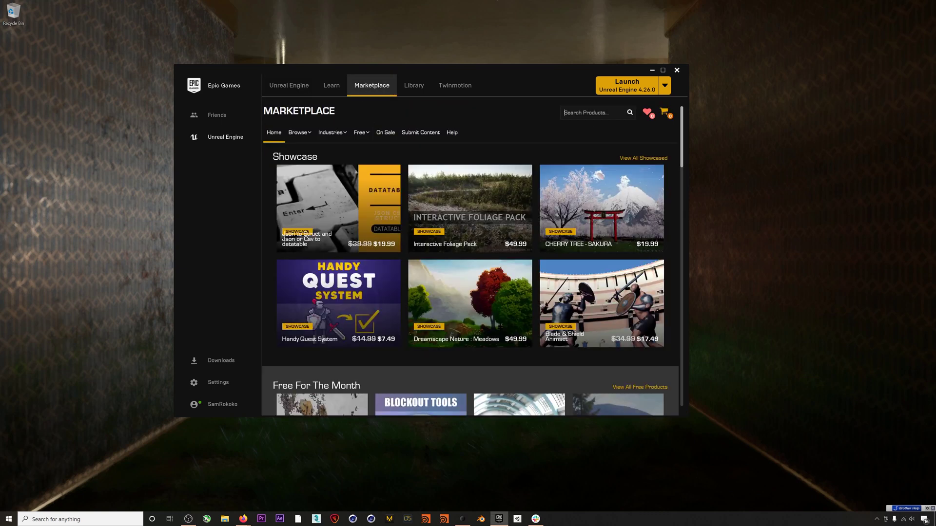
pyautogui.write('rokoko')
pyautogui.press('Return')
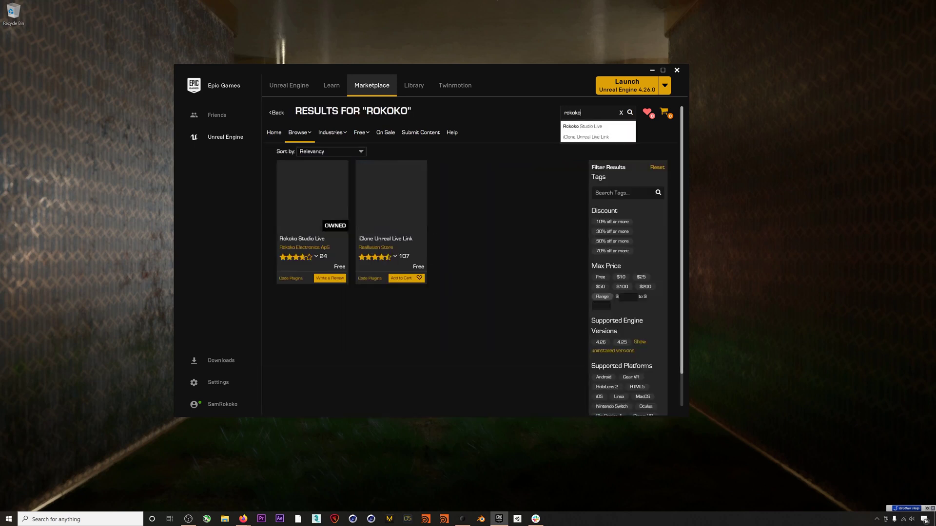
pyautogui.click(310, 209)
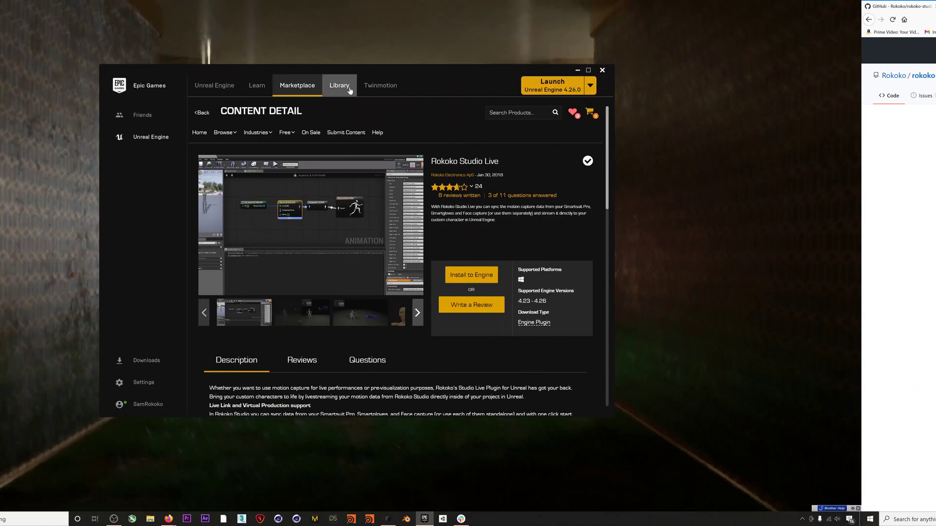
# Confirm Rokoko Studio Live is among the 4.26.0 installed plugins, then launch Unreal Engine 4.26.0
pyautogui.click(423, 88)
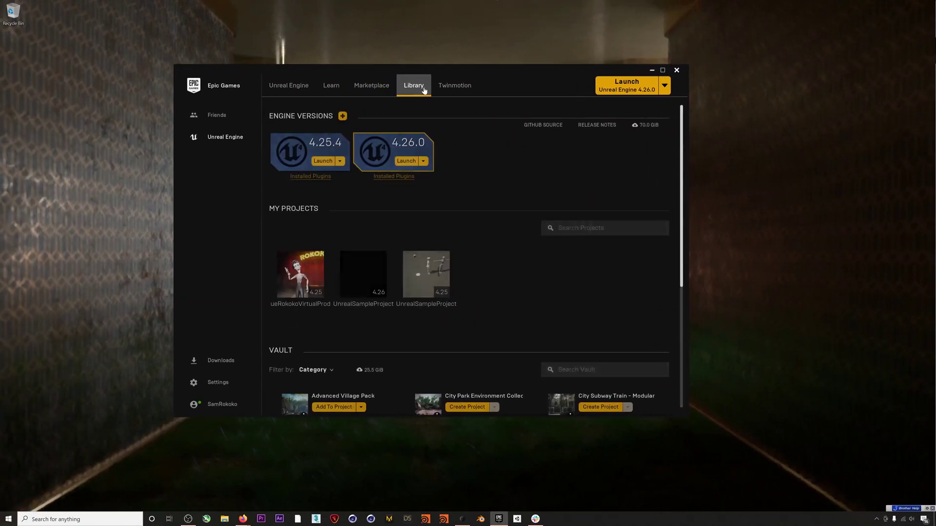
pyautogui.click(403, 178)
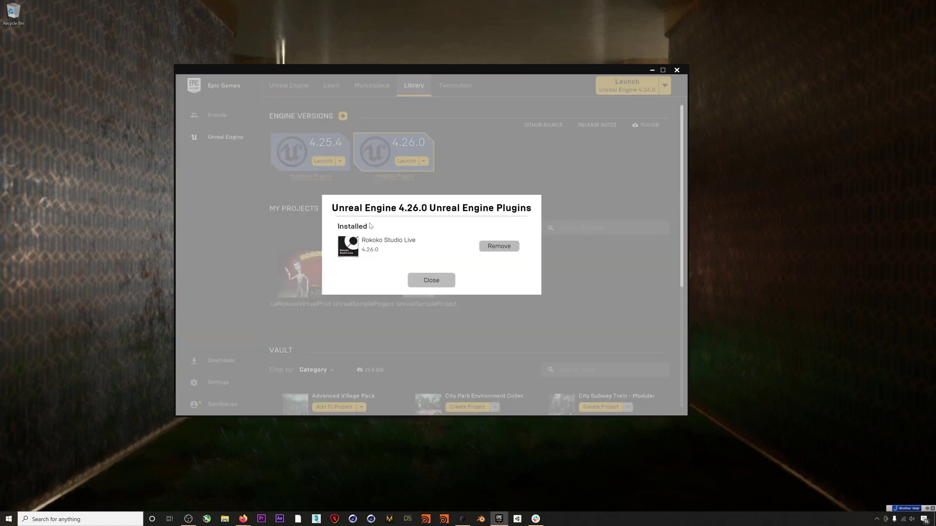
pyautogui.click(431, 281)
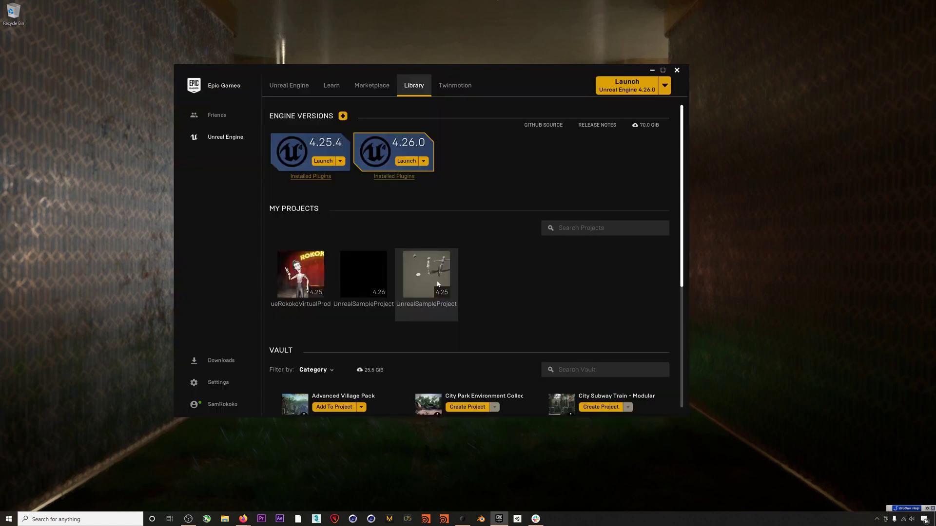
pyautogui.click(408, 162)
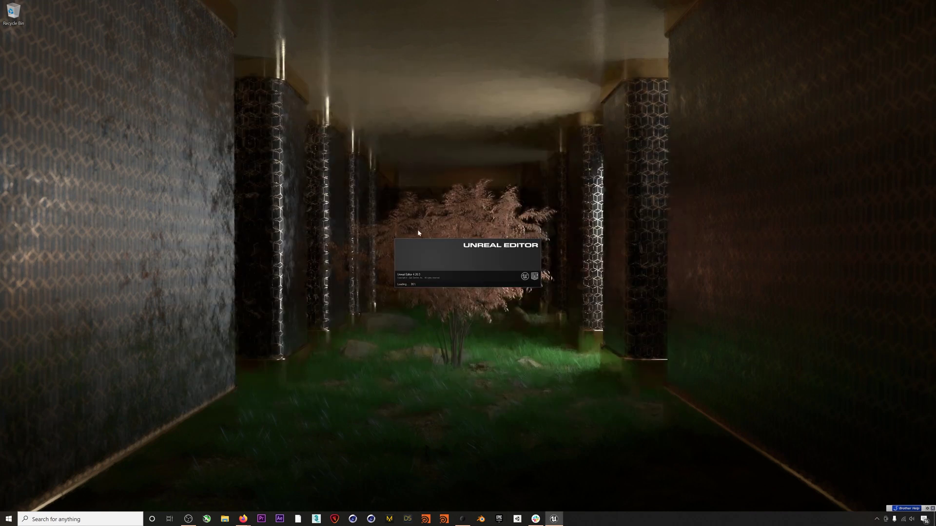
# Create a Film, Television and Live Events project named UnrealPluginDemo without starter content
pyautogui.click(558, 285)
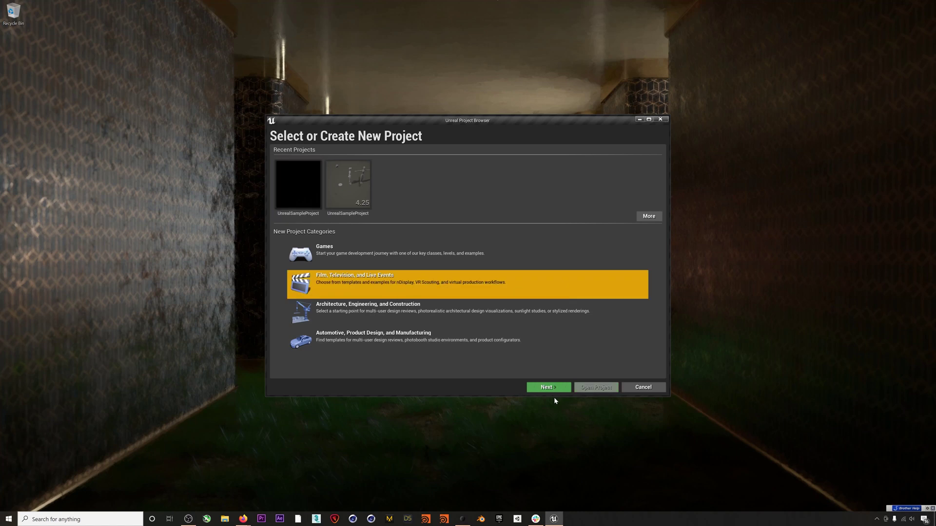
pyautogui.click(558, 390)
pyautogui.click(558, 389)
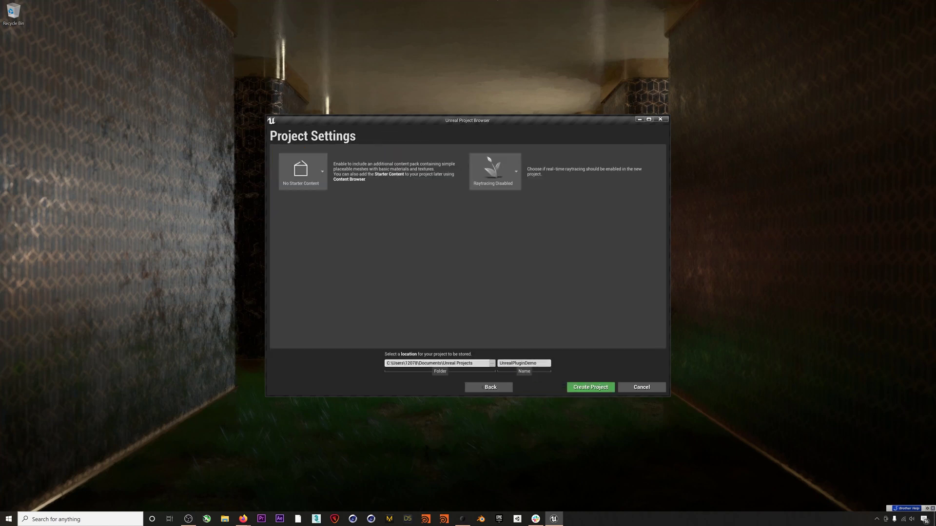
pyautogui.click(602, 388)
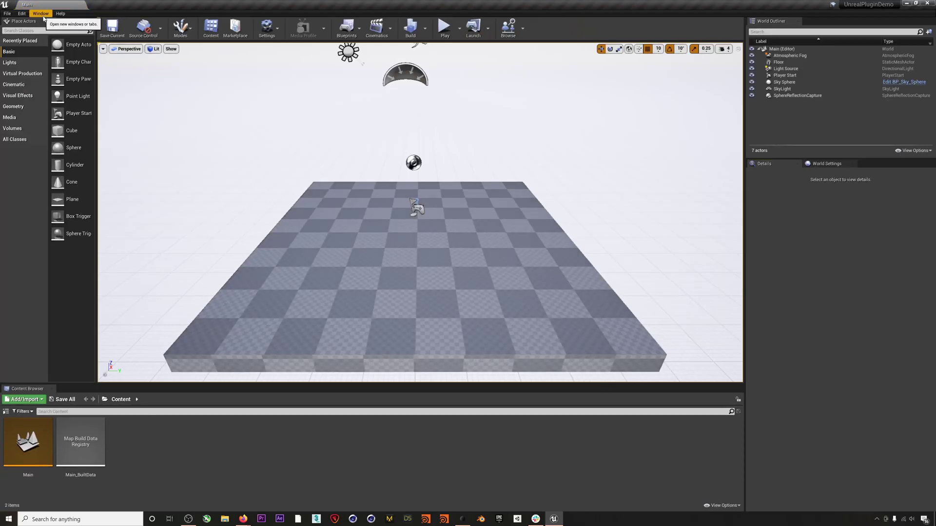
# Enable the beta Rokoko Studio Live plugin in the Plugins window and restart the editor
pyautogui.click(21, 13)
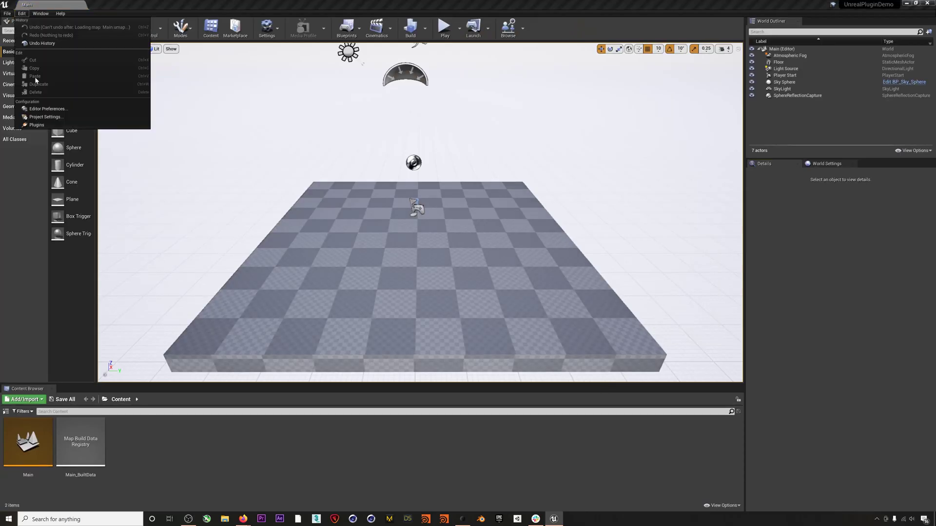
pyautogui.click(36, 125)
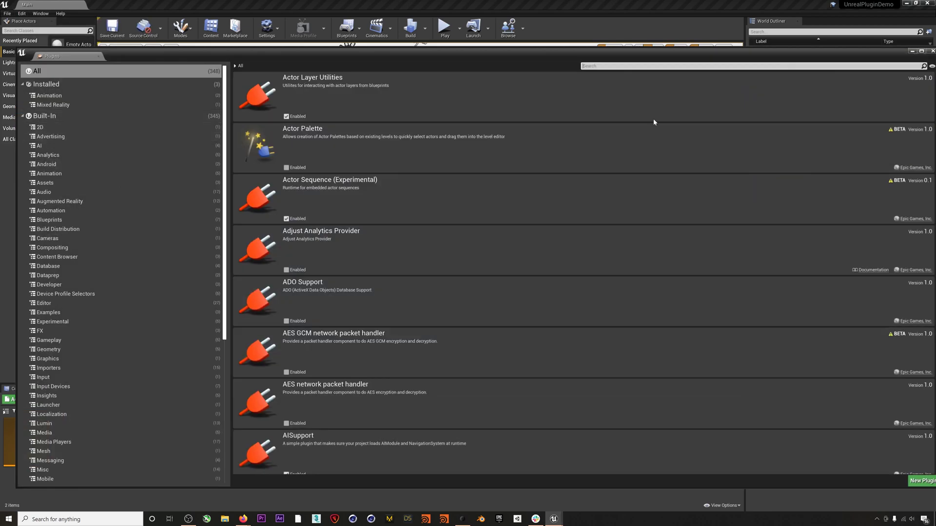
pyautogui.write('rokoko')
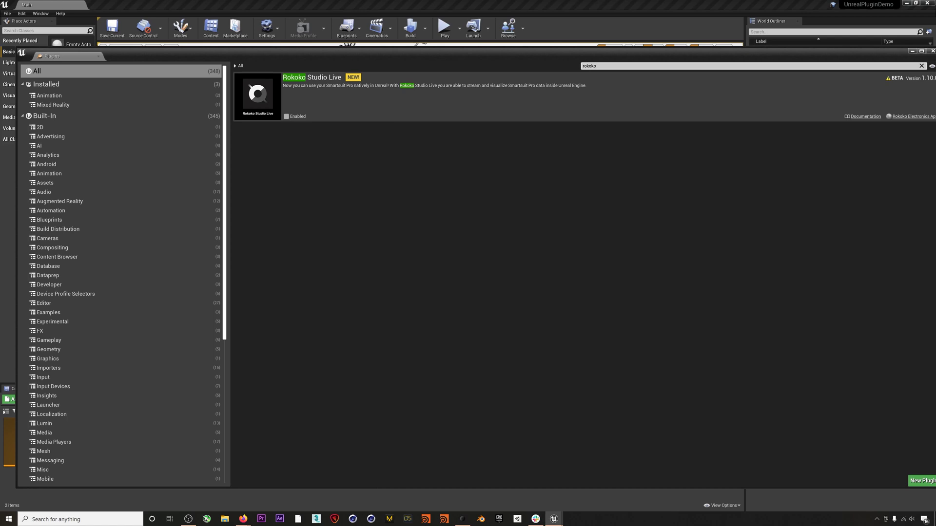
pyautogui.click(287, 116)
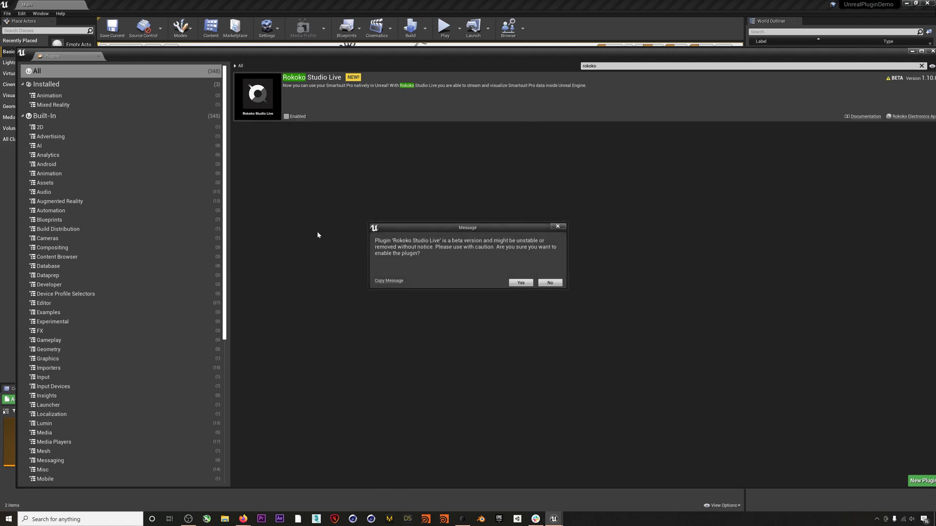
pyautogui.click(521, 283)
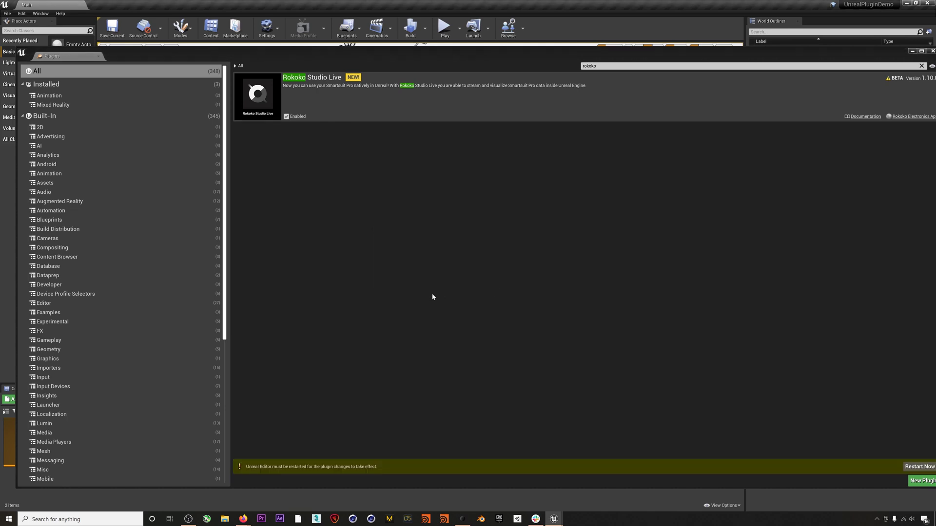
pyautogui.moveTo(488, 54); pyautogui.dragTo(442, 51)
pyautogui.click(873, 464)
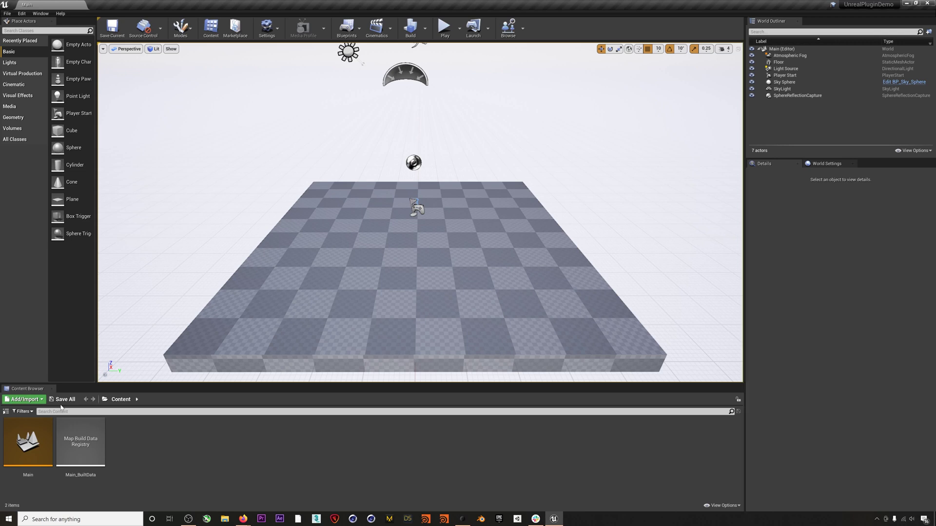
# Choose the Mime file from zCreativeAssets/04_Models/Rokoko_Mime for import into /Game
pyautogui.click(24, 399)
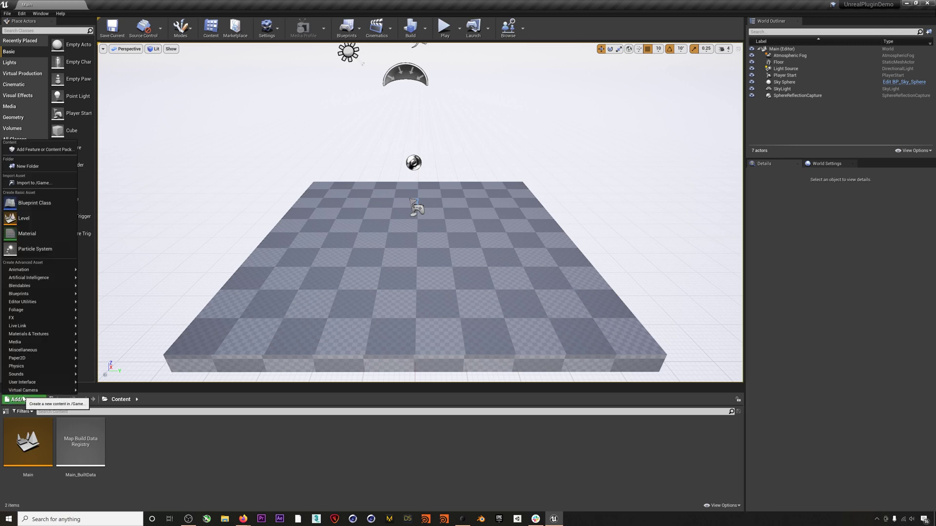
pyautogui.click(39, 183)
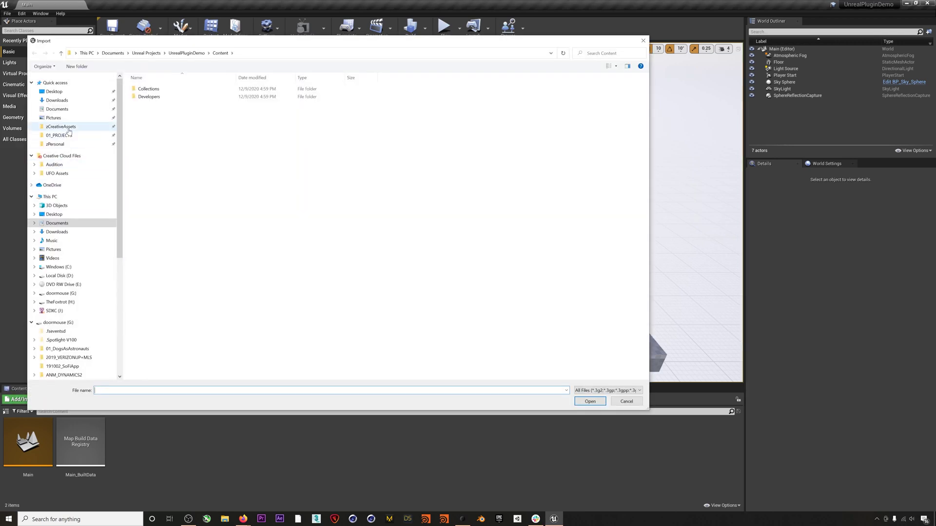
pyautogui.click(60, 127)
pyautogui.doubleClick(146, 118)
pyautogui.scroll(-10, 156, 122)
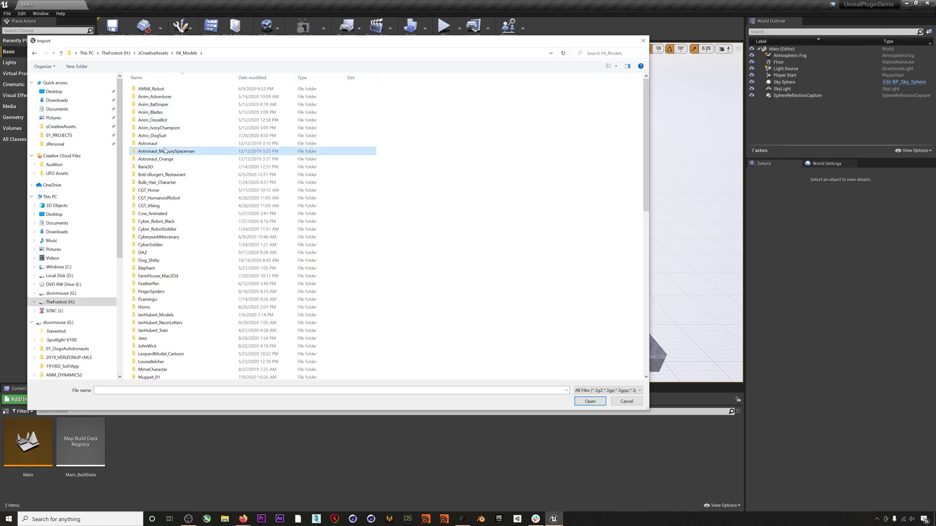
pyautogui.doubleClick(167, 122)
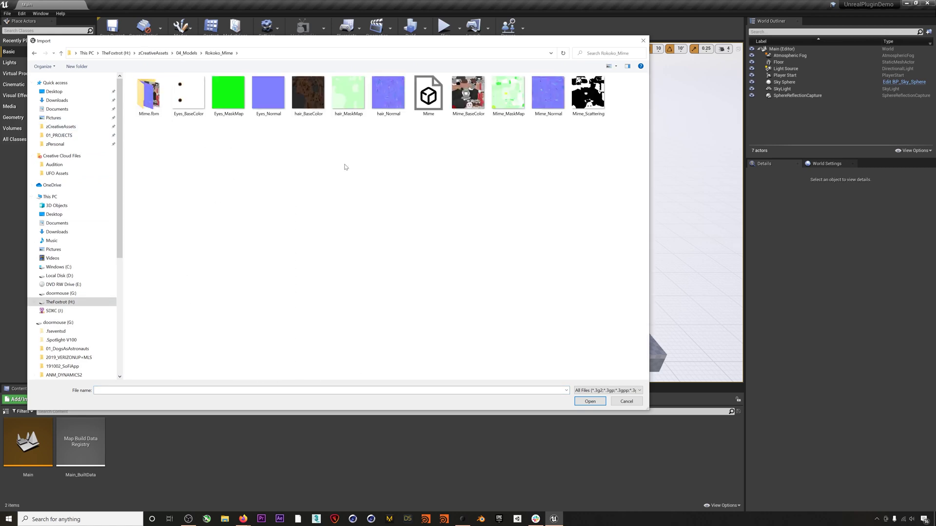
pyautogui.click(435, 103)
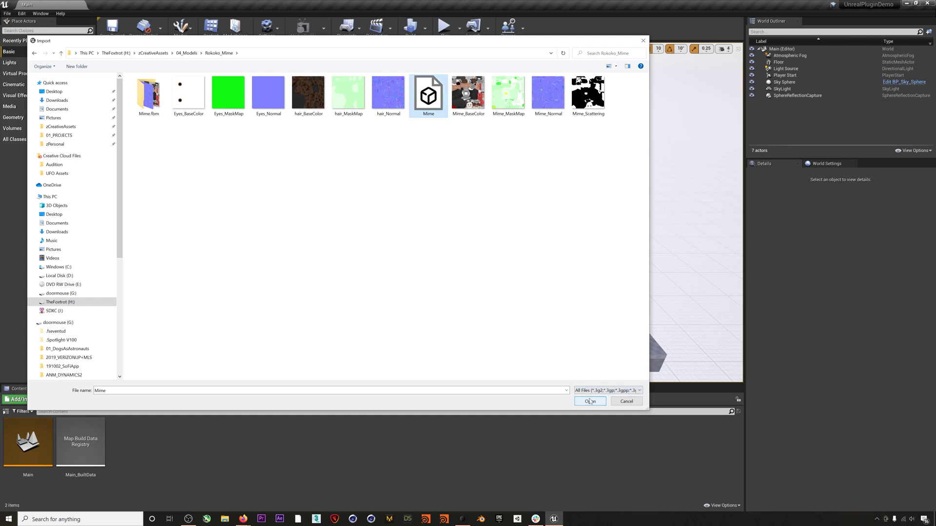
pyautogui.click(592, 400)
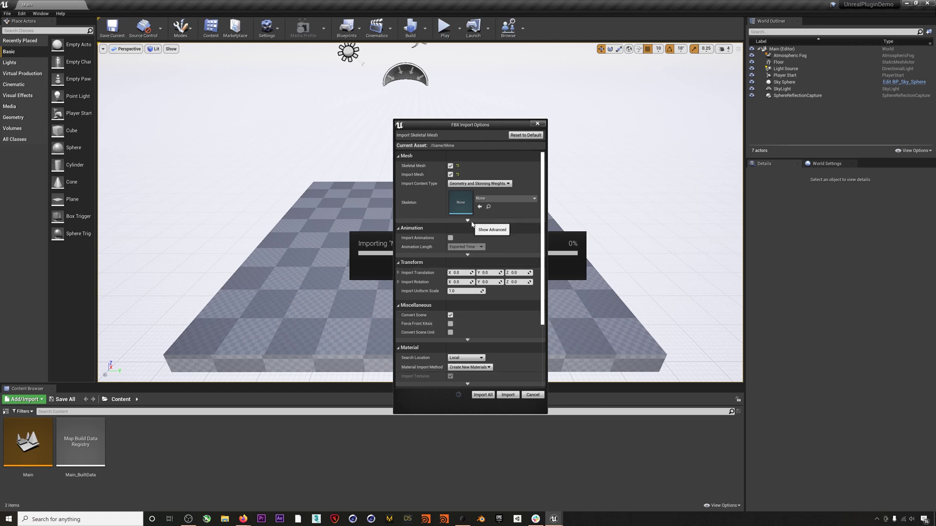
# Import all with the advanced mesh options shown, then close the Message Log
pyautogui.click(468, 221)
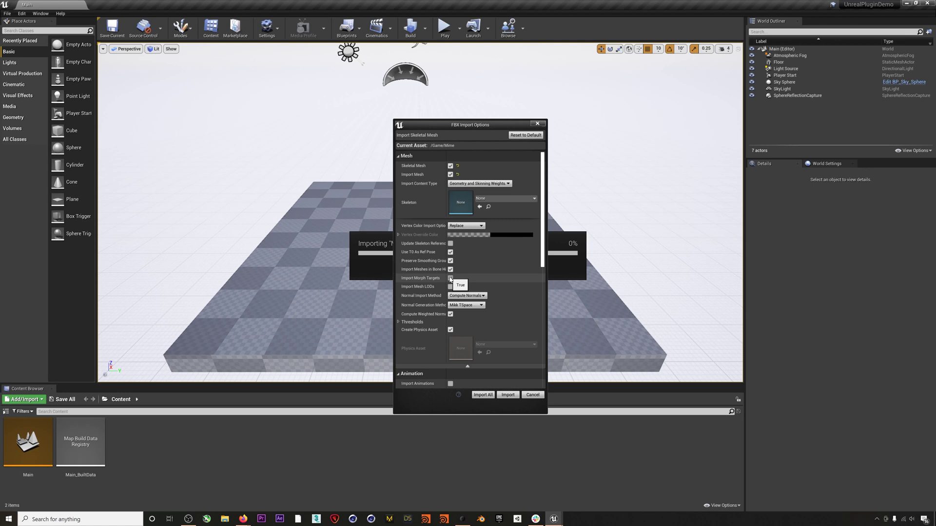
pyautogui.click(482, 394)
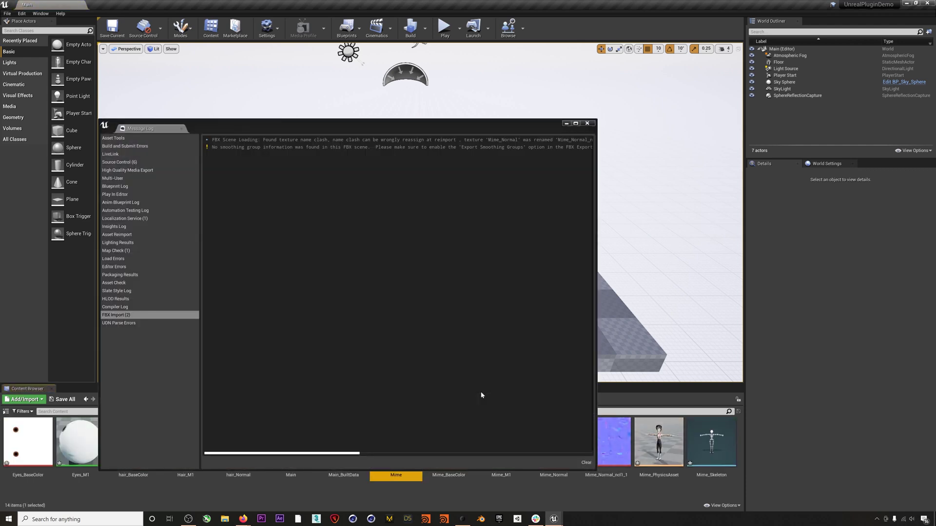
pyautogui.click(587, 123)
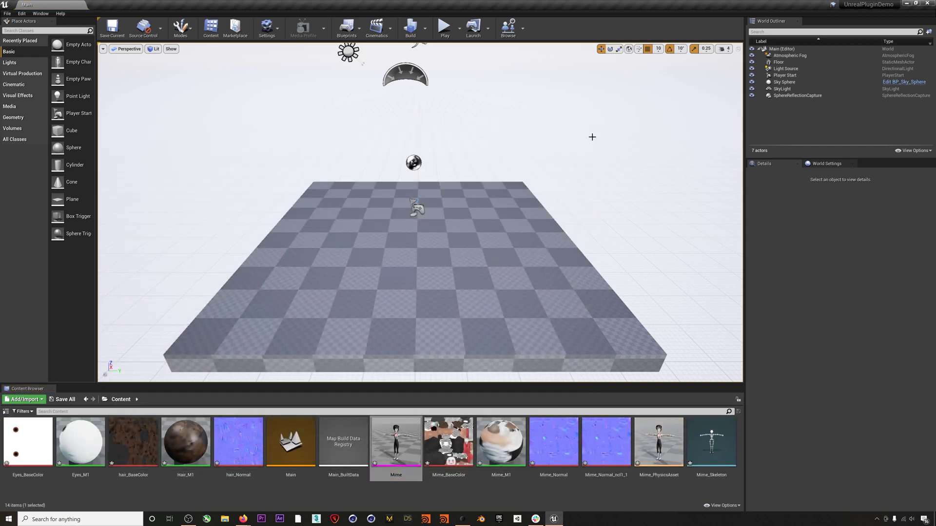
# Create an animation blueprint from the Mime mesh and open Mime_Skeleton_AnimBlueprint for editing
pyautogui.rightClick(403, 442)
pyautogui.moveTo(463, 205)
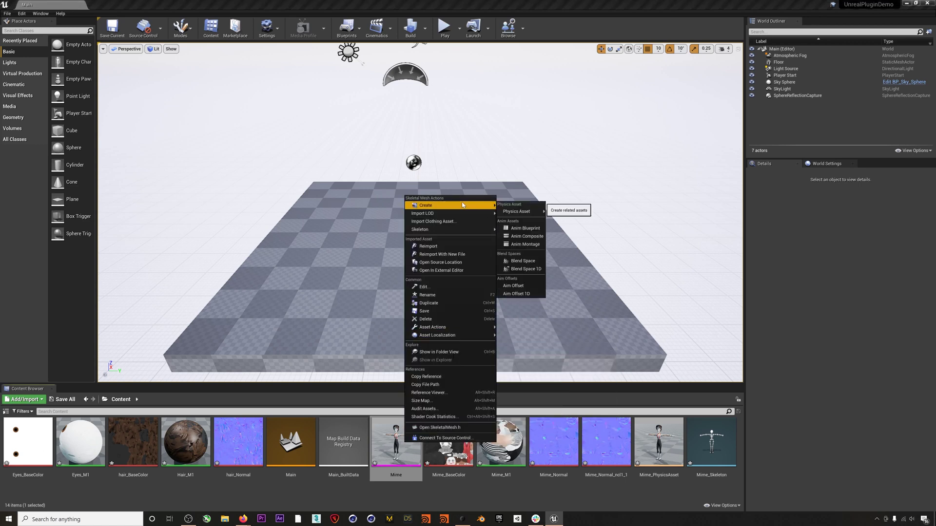
pyautogui.click(525, 229)
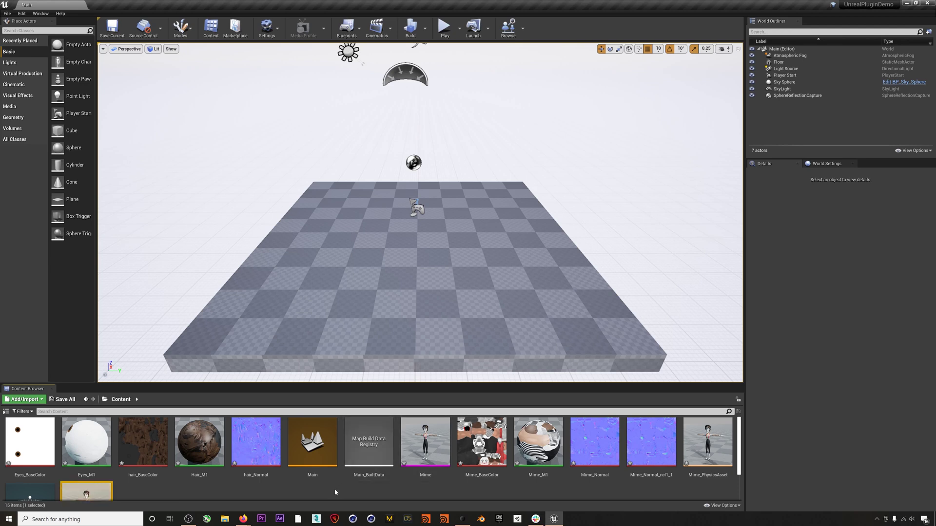
pyautogui.scroll(-1, 335, 492)
pyautogui.scroll(-1, 336, 490)
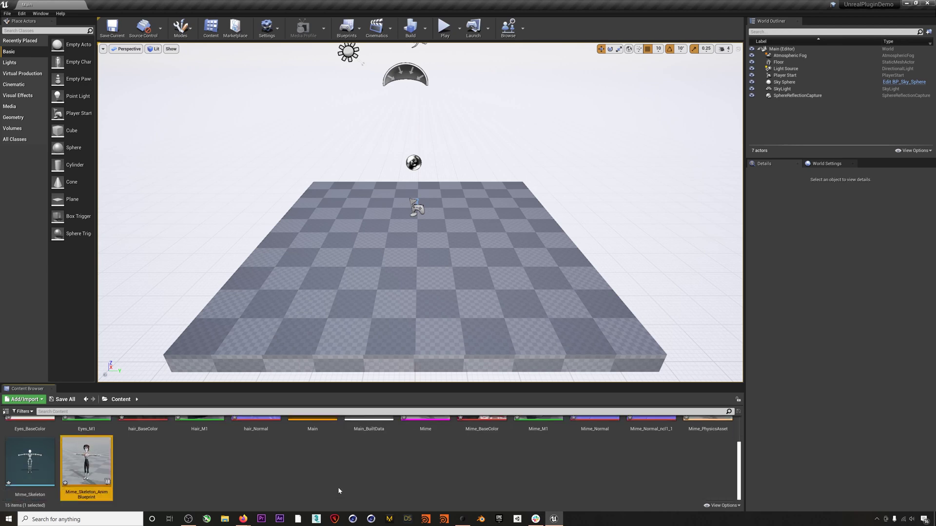
pyautogui.doubleClick(103, 465)
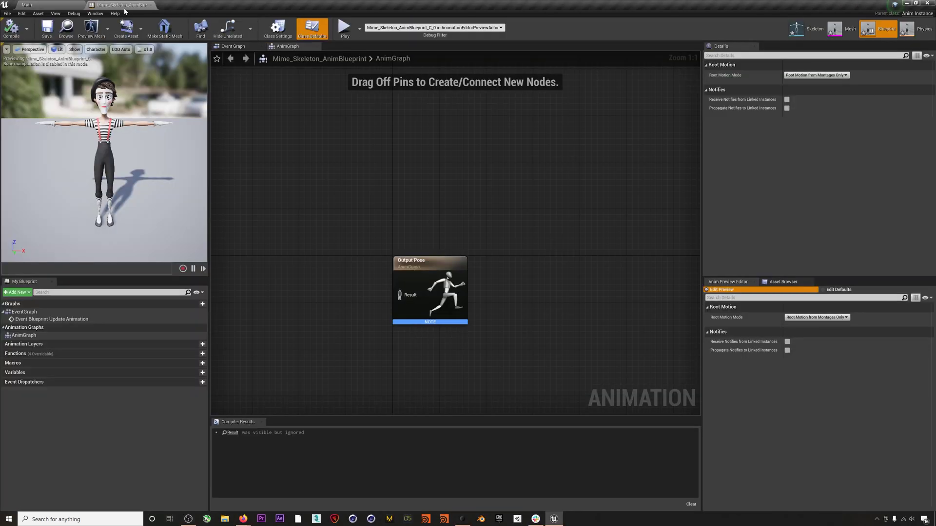
# Add Rokoko Body Pose, Rokoko Face Pose and Component To Local nodes beside Output Pose
pyautogui.moveTo(408, 261); pyautogui.dragTo(618, 214)
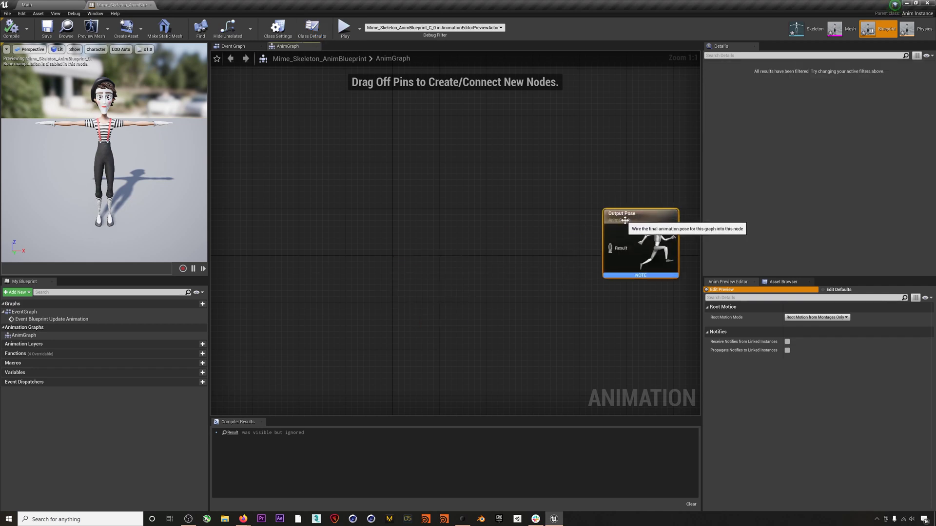
pyautogui.rightClick(328, 194)
pyautogui.write('rokoko')
pyautogui.press('Return')
pyautogui.moveTo(356, 198); pyautogui.dragTo(323, 216)
pyautogui.rightClick(466, 215)
pyautogui.write('rokoko face')
pyautogui.press('Return')
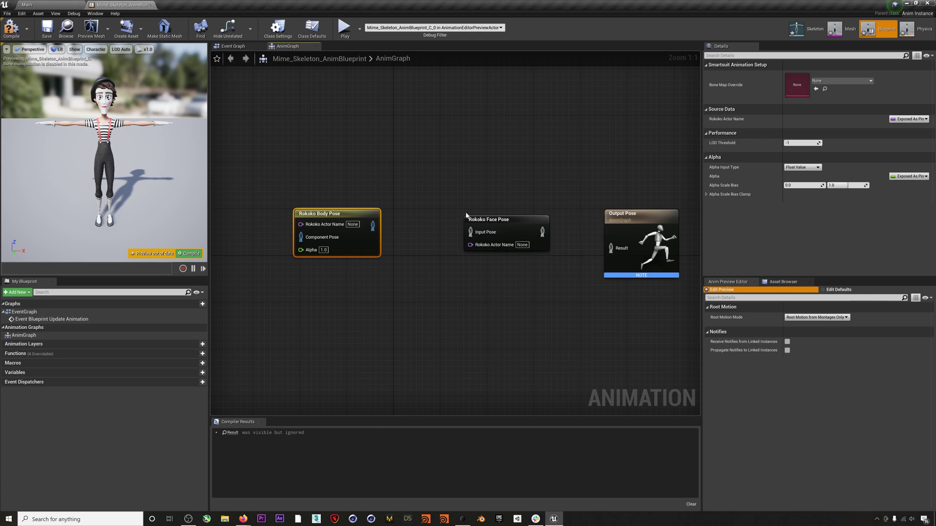
pyautogui.rightClick(413, 204)
pyautogui.write('component to local')
pyautogui.press('Return')
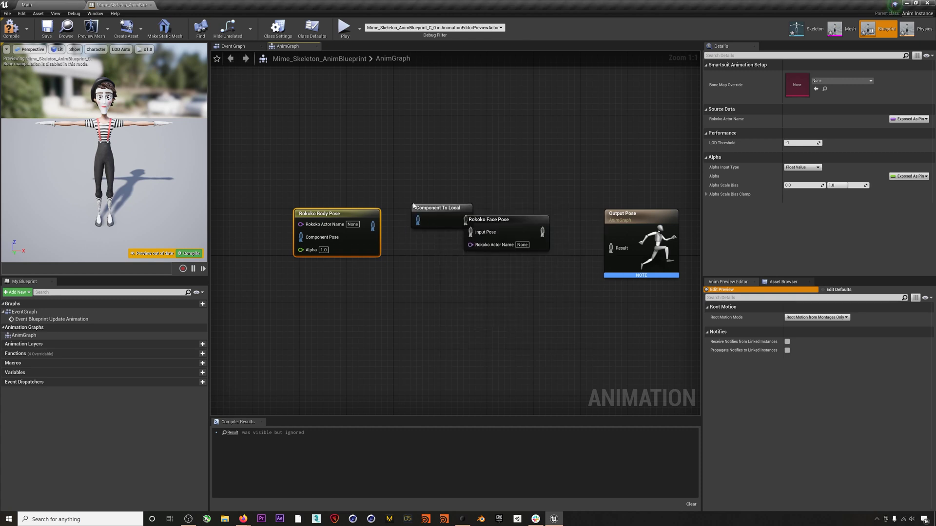
# Chain Body Pose through Component To Local and Face Pose into Output Pose, then add a variable
pyautogui.moveTo(503, 226); pyautogui.dragTo(539, 225)
pyautogui.moveTo(438, 208); pyautogui.dragTo(438, 219)
pyautogui.moveTo(372, 225); pyautogui.dragTo(507, 233)
pyautogui.moveTo(578, 232); pyautogui.dragTo(611, 248)
pyautogui.click(336, 213)
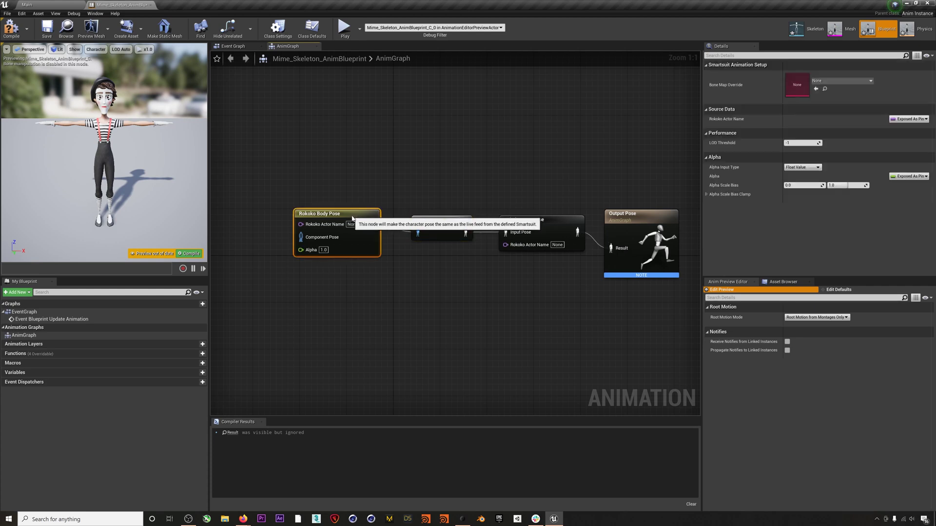
pyautogui.scroll(-1, 548, 326)
pyautogui.moveTo(548, 330); pyautogui.dragTo(532, 290, button='right')
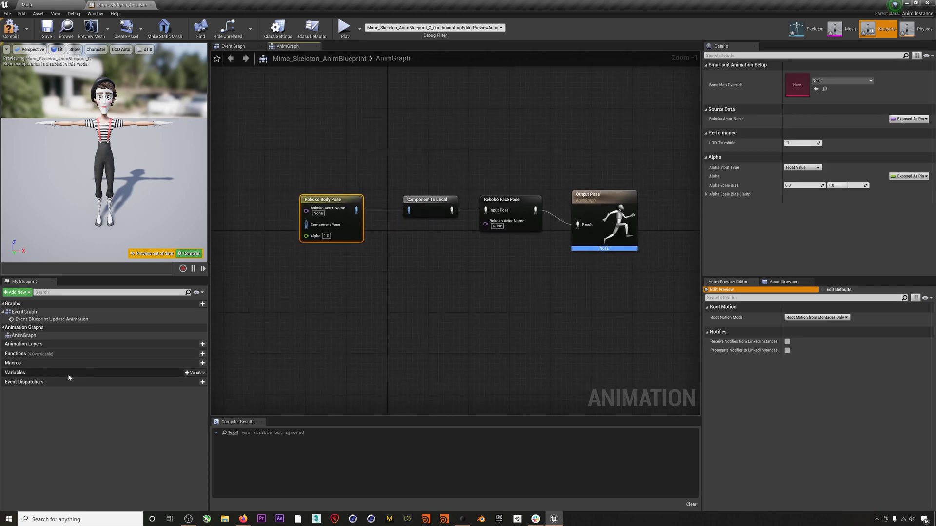
pyautogui.click(197, 374)
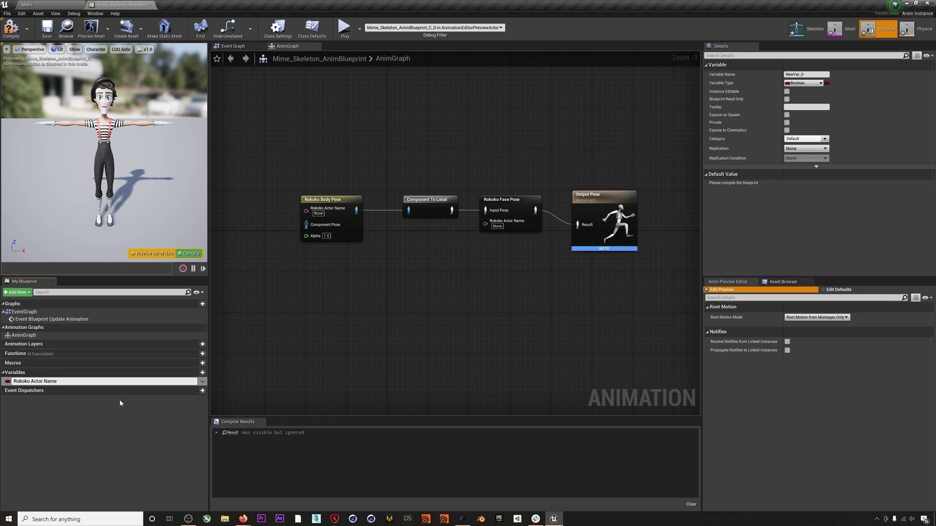
# Name the new variable Rokoko Actor Name and set its type to Name
pyautogui.press('Return')
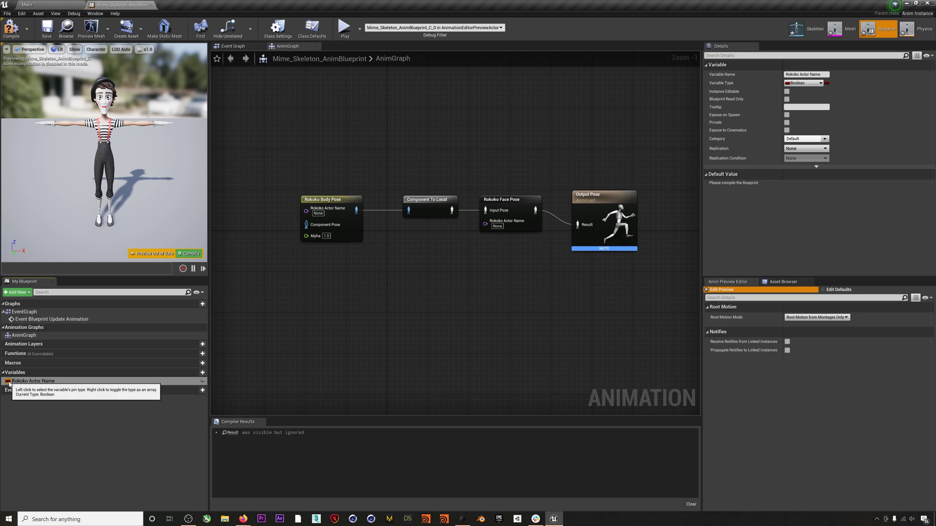
pyautogui.click(8, 383)
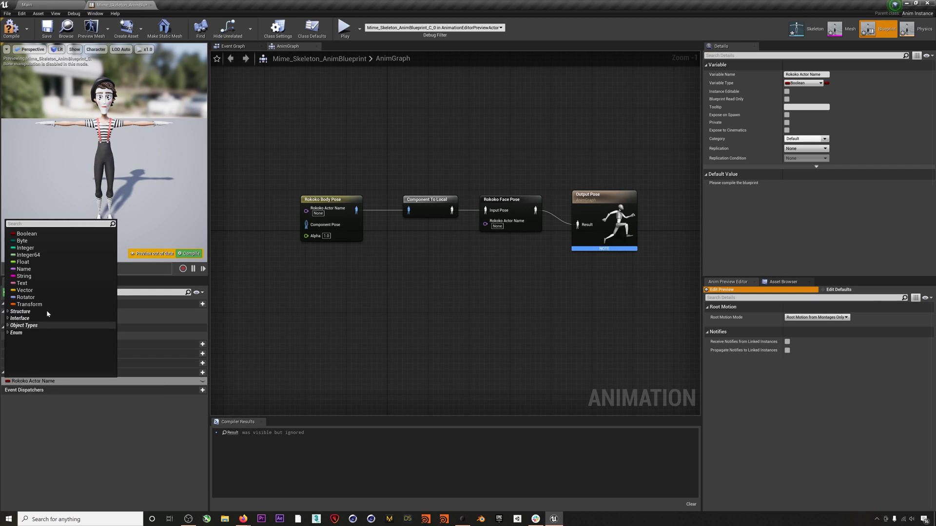
pyautogui.click(46, 270)
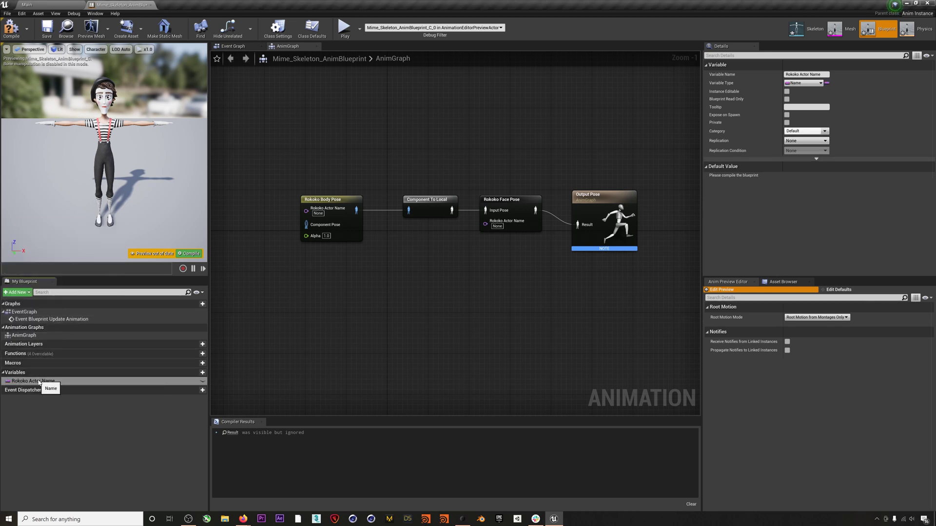
# Place a Rokoko Actor Name getter and wire it to both pose nodes' actor name pins
pyautogui.moveTo(38, 382); pyautogui.dragTo(253, 286)
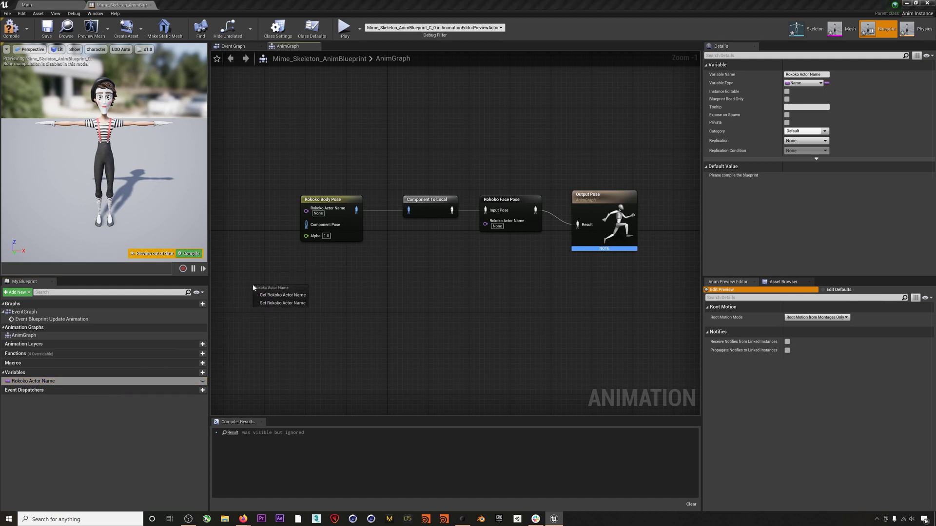
pyautogui.click(281, 295)
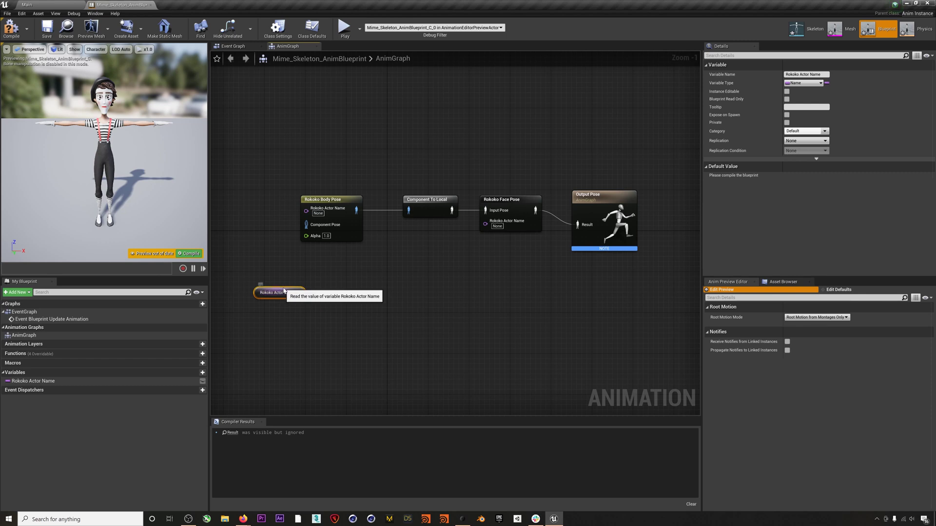
pyautogui.moveTo(281, 295); pyautogui.dragTo(256, 270)
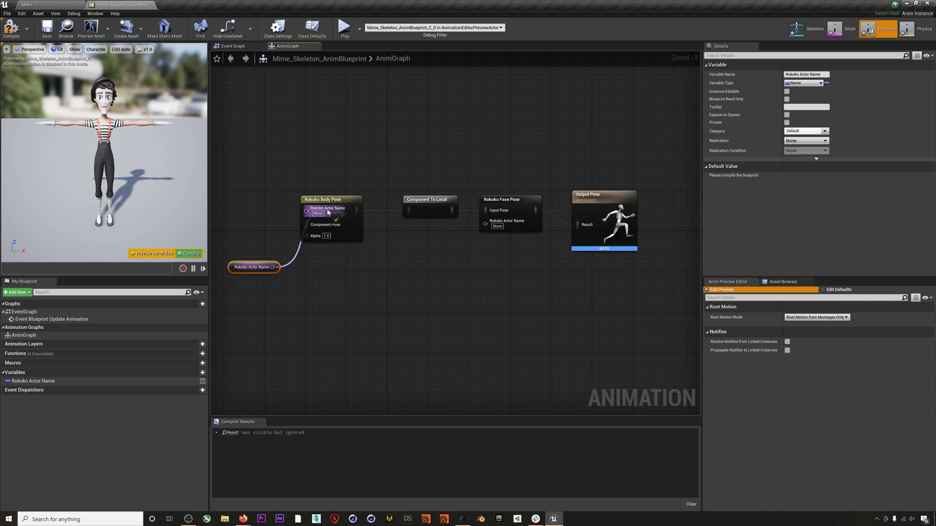
pyautogui.moveTo(328, 212); pyautogui.dragTo(328, 212)
pyautogui.moveTo(272, 268); pyautogui.dragTo(484, 226)
pyautogui.scroll(-1, 461, 287)
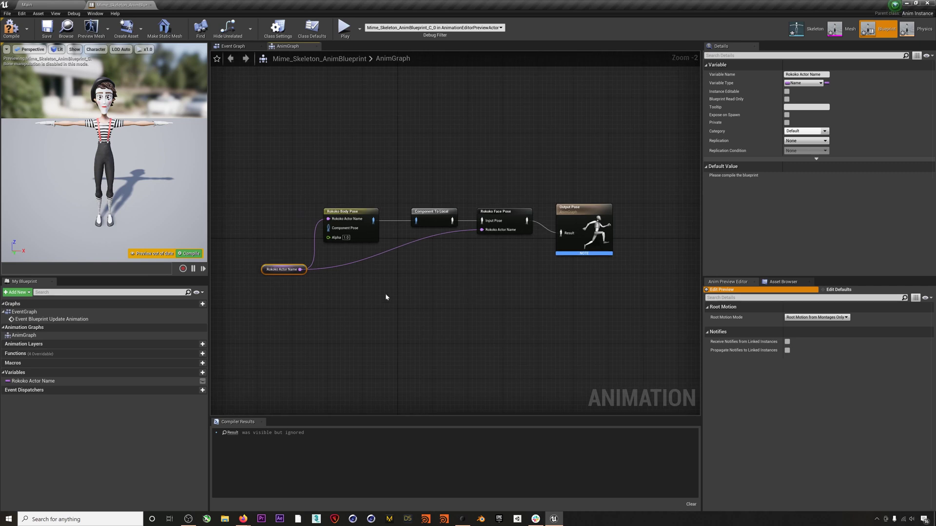
# Compile the blueprint and apply the live actor's name as the Rokoko Actor Name default
pyautogui.click(11, 30)
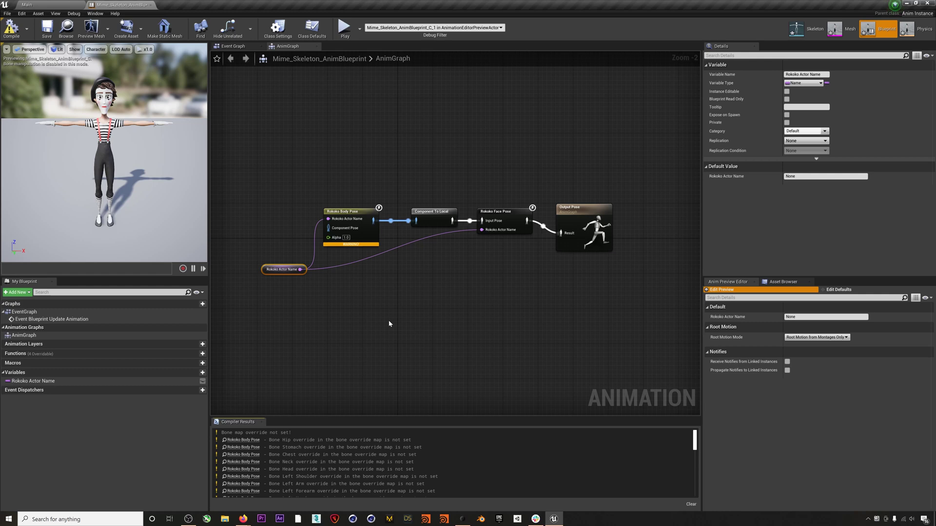
pyautogui.click(291, 313)
pyautogui.moveTo(298, 287); pyautogui.dragTo(264, 248)
pyautogui.click(813, 317)
pyautogui.write('Sam')
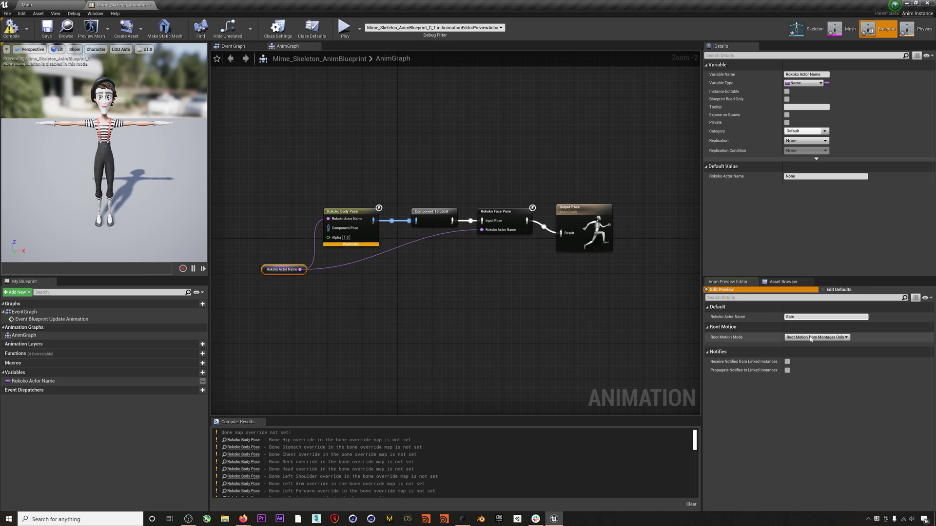
pyautogui.click(805, 406)
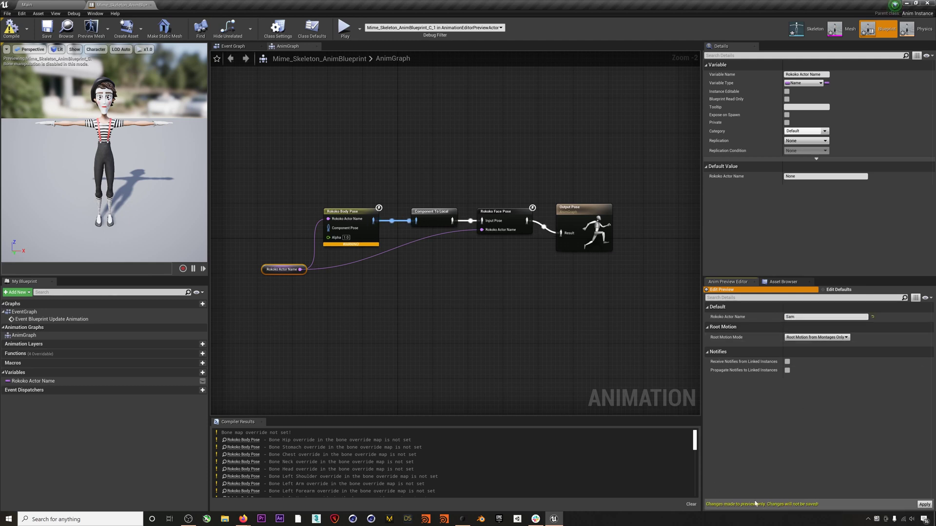
pyautogui.click(924, 505)
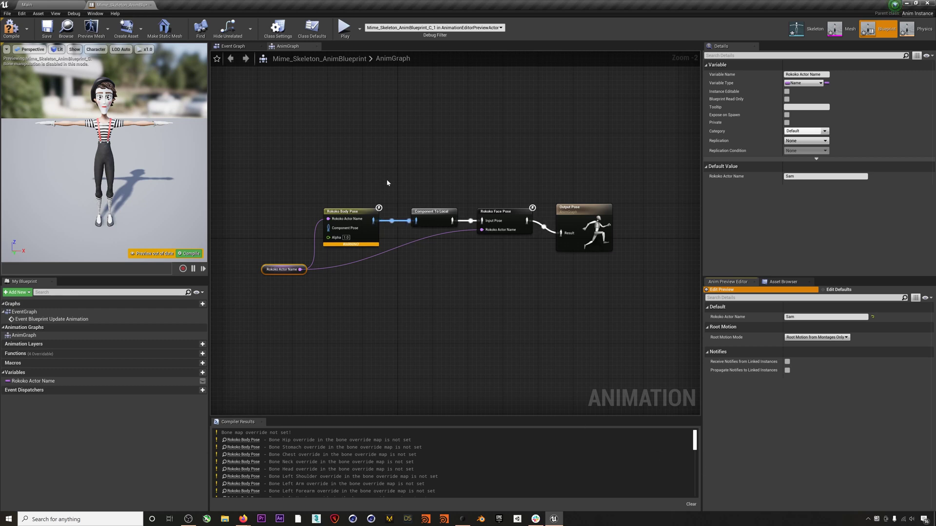
# Check the Bone Map Override options on Rokoko Body Pose, then close the list
pyautogui.moveTo(336, 234); pyautogui.dragTo(336, 234)
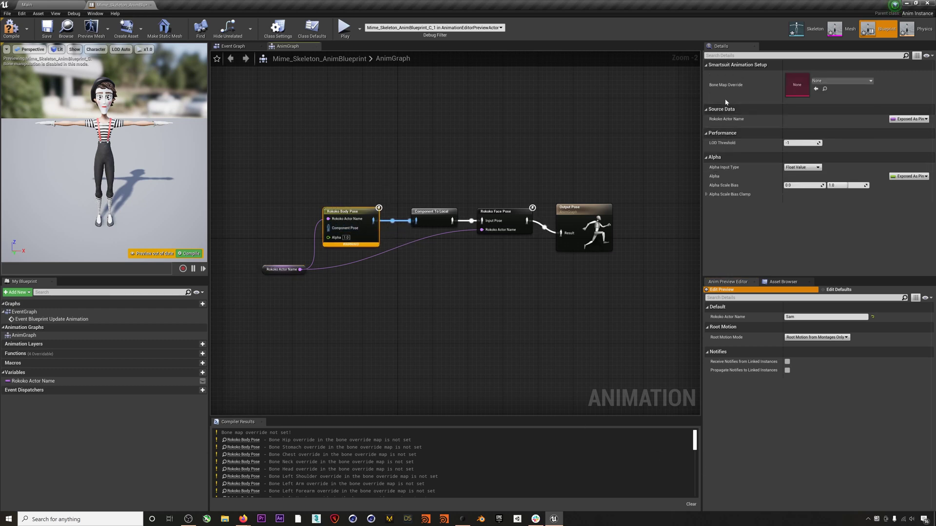
pyautogui.click(839, 81)
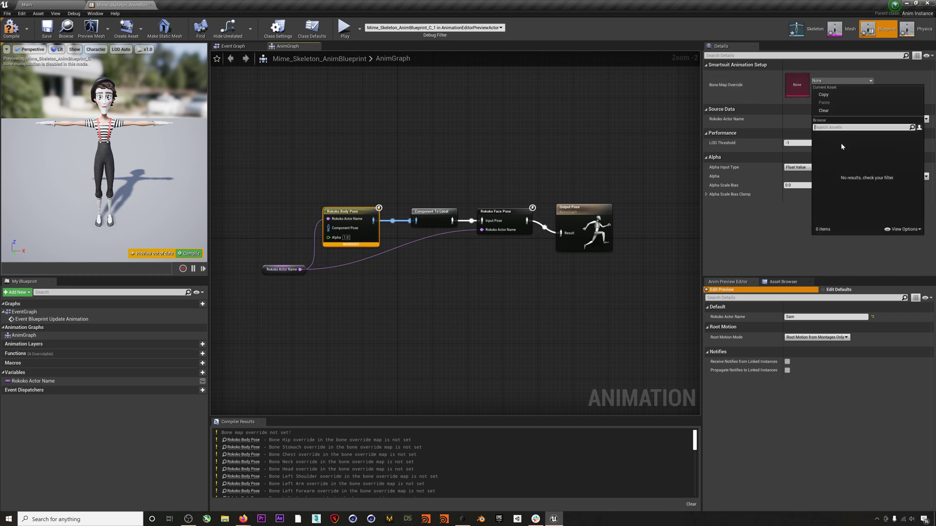
pyautogui.click(469, 117)
# From the Main level's Content Browser, add a Miscellaneous > Data Asset of class SmartsuitBodyMapData named Mime_Bonemap
pyautogui.click(52, 8)
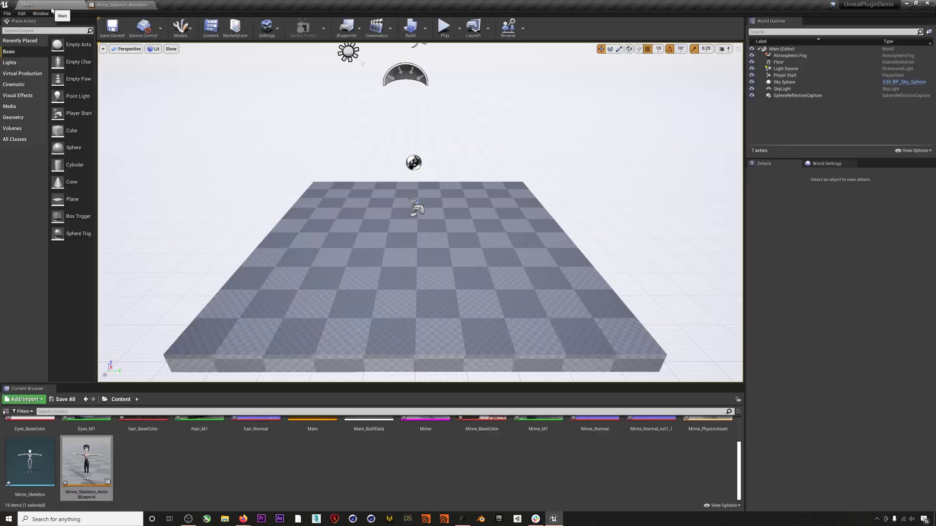
pyautogui.rightClick(299, 469)
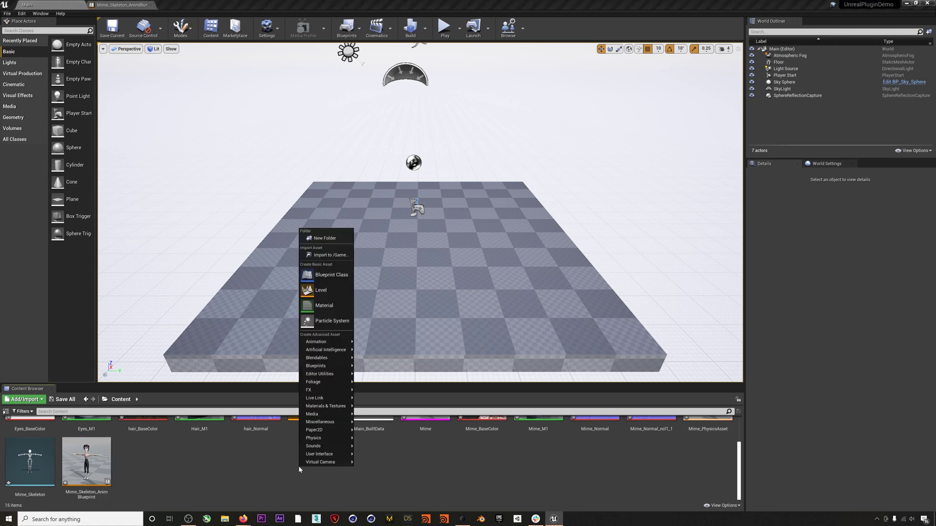
pyautogui.moveTo(328, 423)
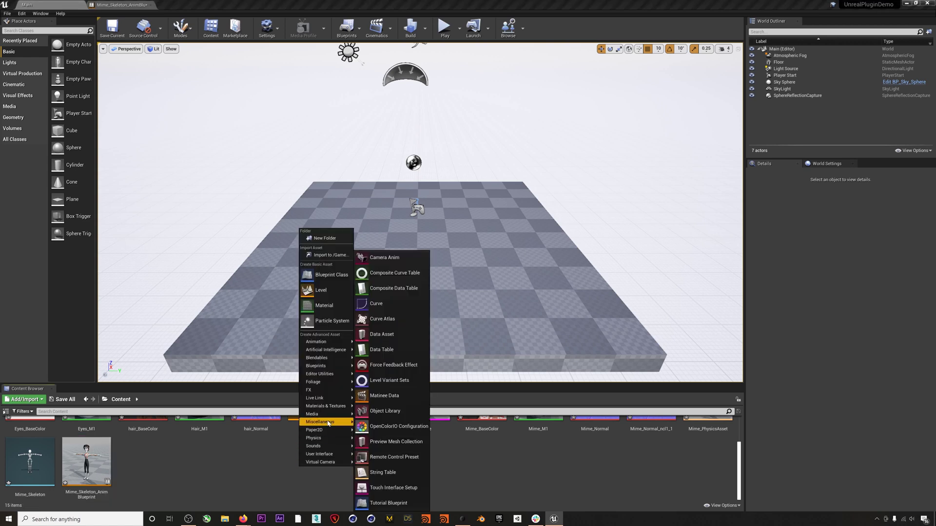
pyautogui.click(389, 335)
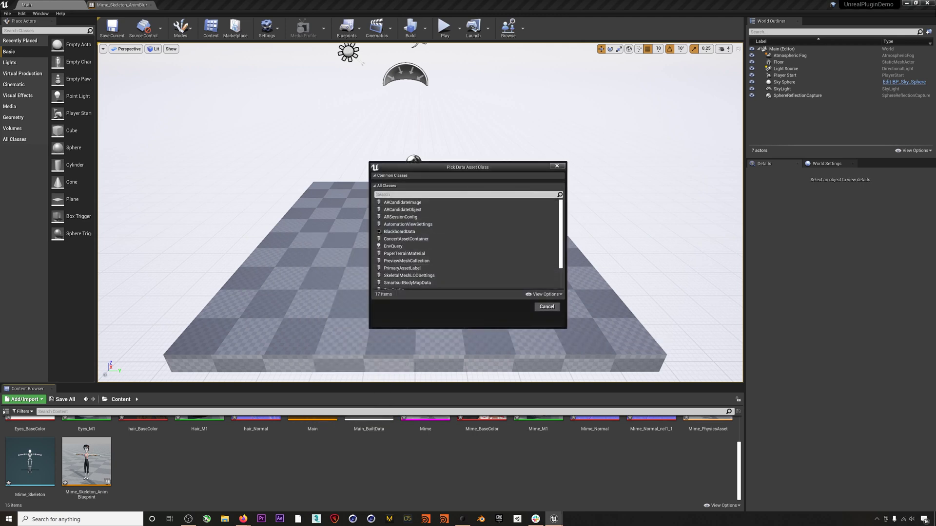
pyautogui.write('smart')
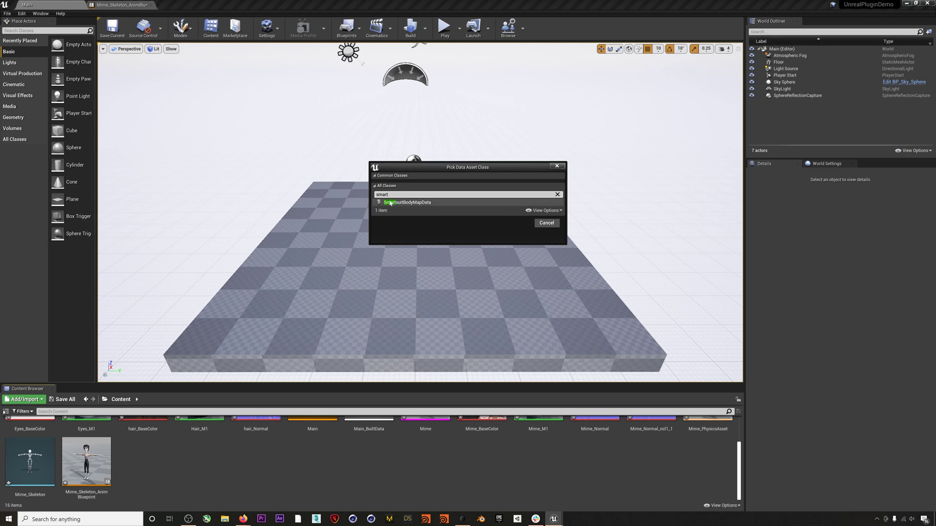
pyautogui.click(431, 203)
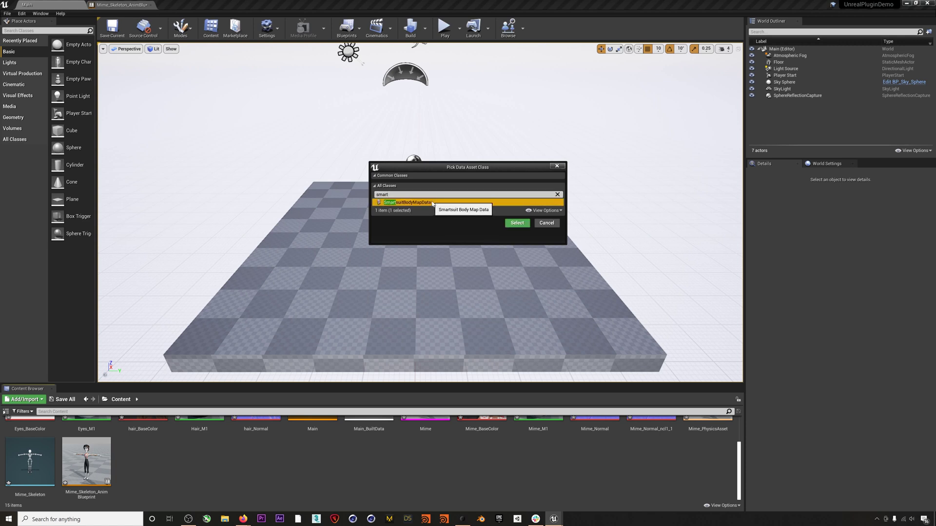
pyautogui.click(518, 223)
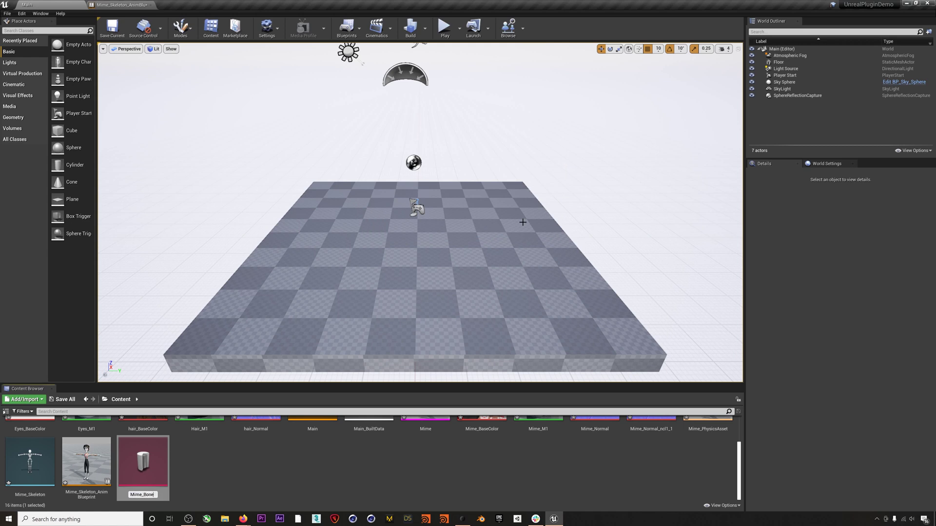
pyautogui.write('Mime_Bonemap')
pyautogui.press('Return')
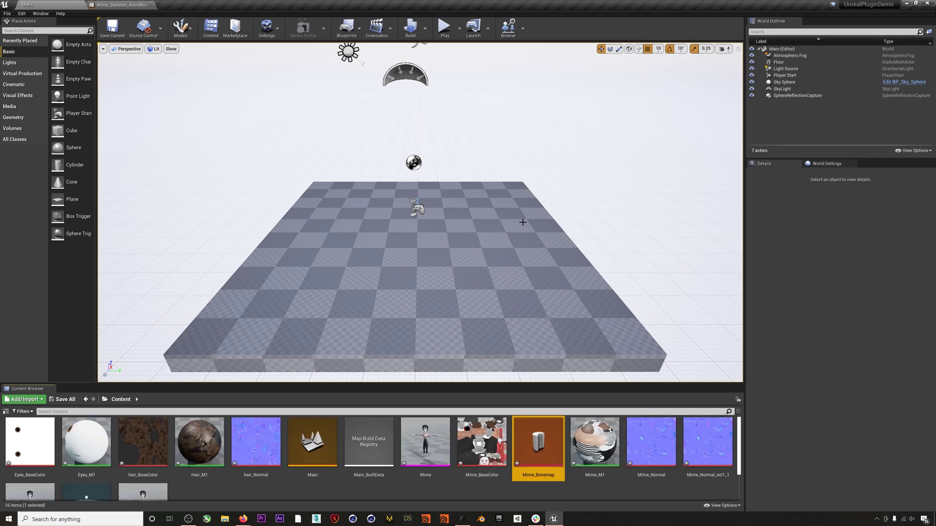
# Open Mime_Bonemap and detach its editor into a floating window
pyautogui.doubleClick(551, 444)
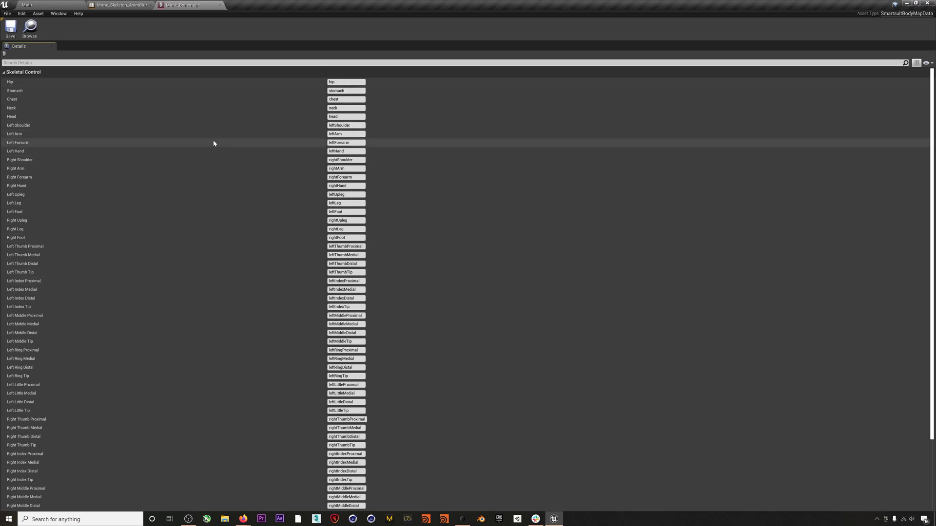
pyautogui.moveTo(182, 5); pyautogui.dragTo(379, 17)
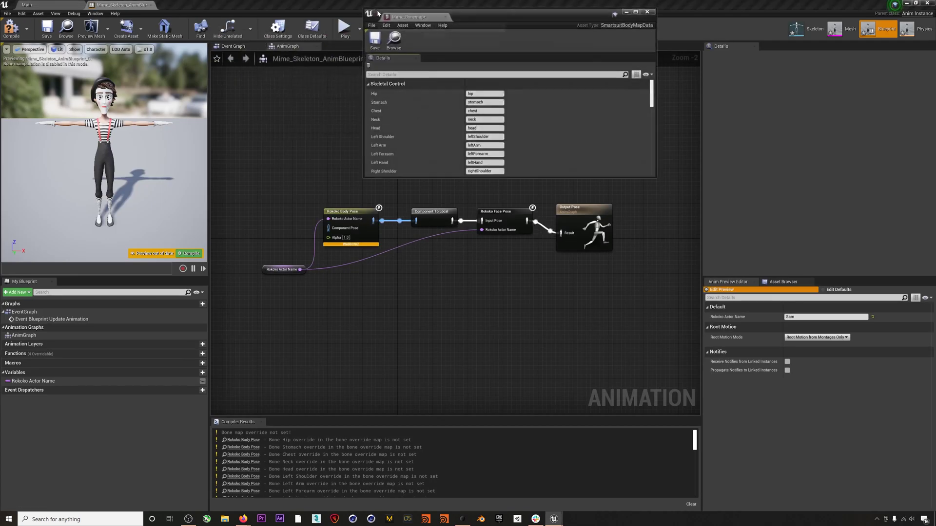
pyautogui.click(64, 7)
pyautogui.click(361, 487)
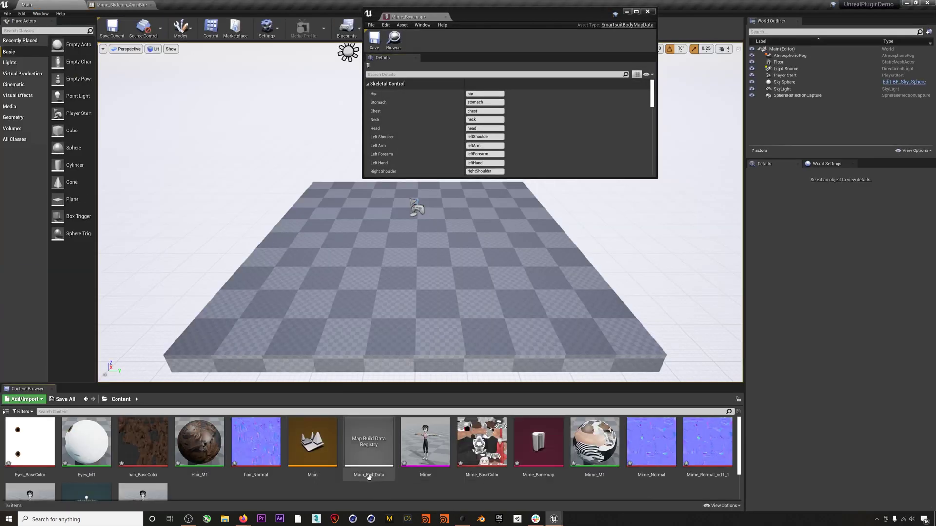
# Open Mime_Skeleton and place the bone map window, stretched taller, beside the Skeleton Tree
pyautogui.scroll(-1, 351, 466)
pyautogui.doubleClick(83, 475)
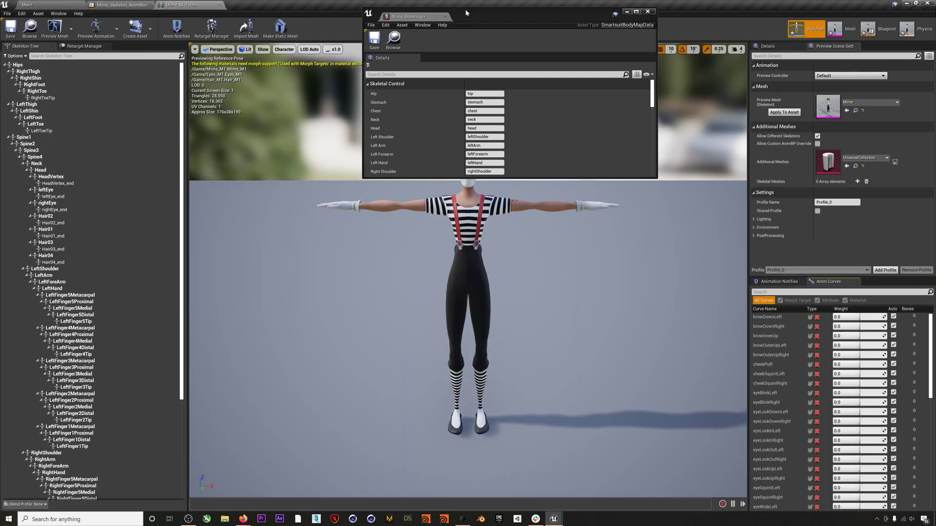
pyautogui.moveTo(468, 14); pyautogui.dragTo(306, 17)
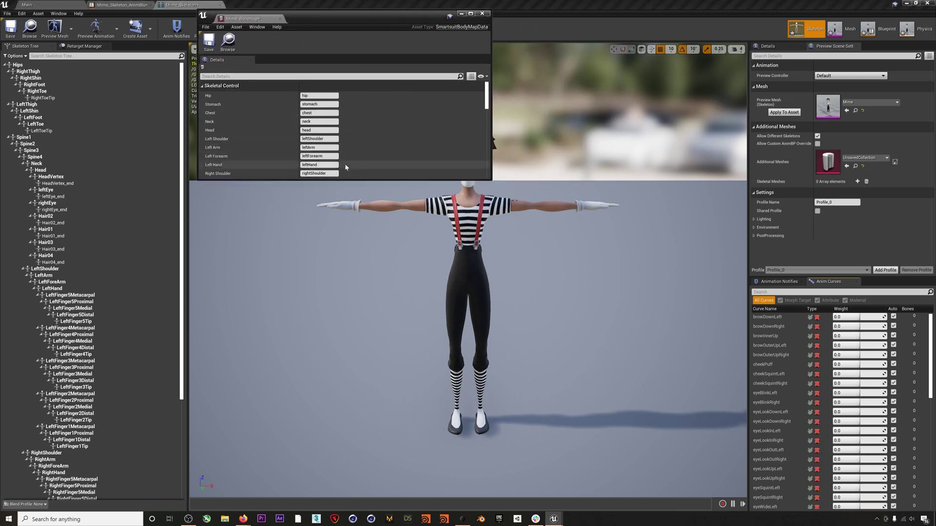
pyautogui.moveTo(361, 179); pyautogui.dragTo(367, 492)
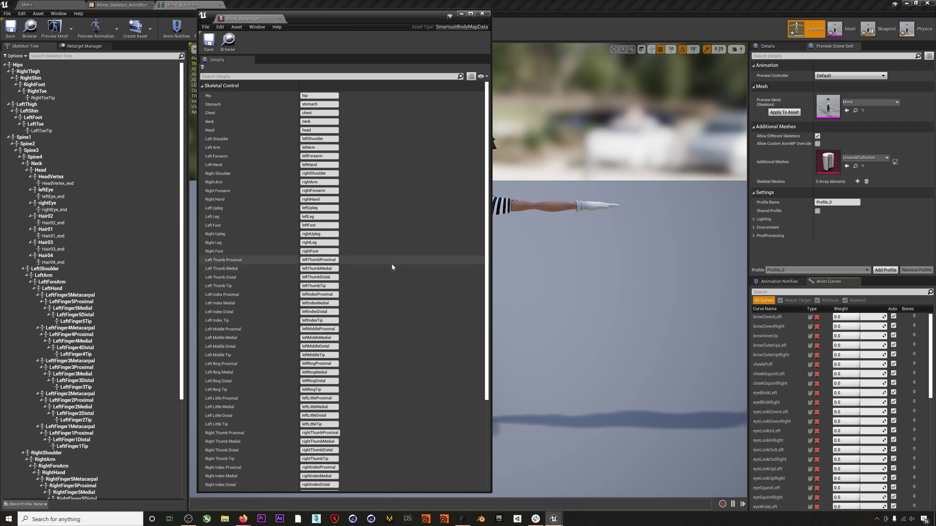
pyautogui.rightClick(31, 66)
# Set the bone map's Hip to Hips, Stomach to Spine1 and Chest to Spine2
pyautogui.click(78, 76)
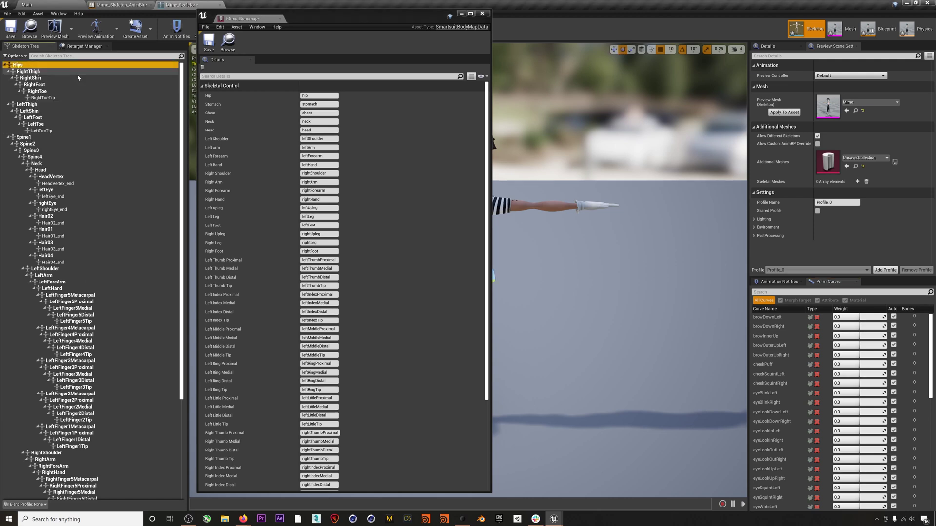
pyautogui.click(331, 97)
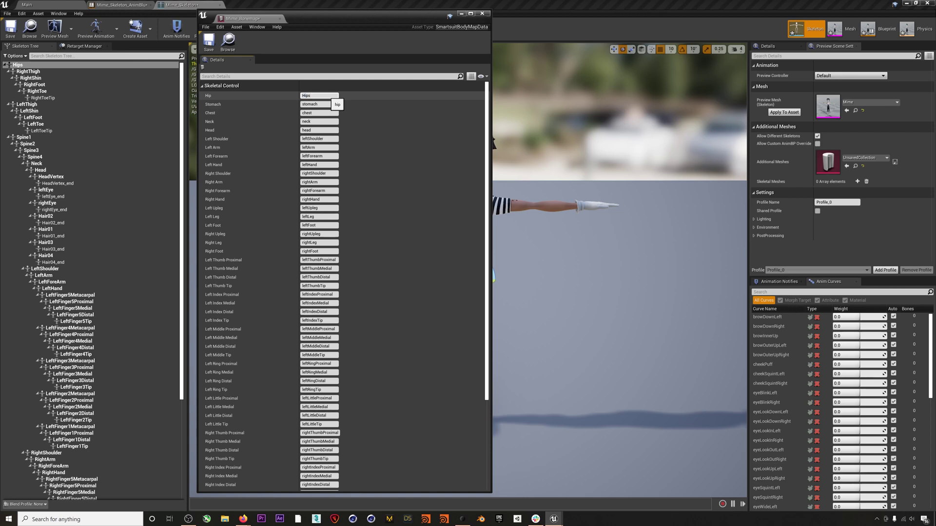
pyautogui.click(24, 137)
pyautogui.keyDown('shift'); pyautogui.click(27, 144); pyautogui.keyUp('shift')
pyautogui.rightClick(46, 142)
pyautogui.click(92, 151)
pyautogui.click(320, 104)
pyautogui.hotkey('ctrl', 'v')
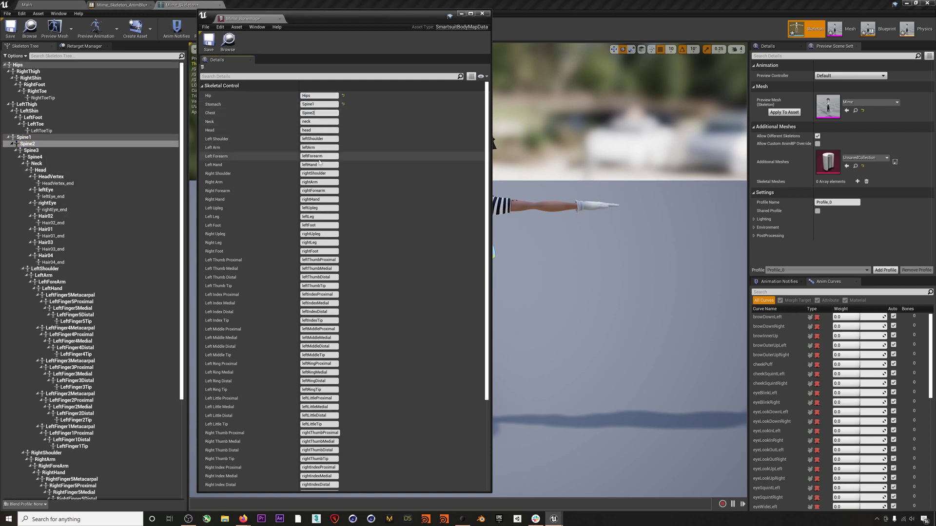
# Fill the leg entries with RightThigh/RightShin and LeftThigh/LeftShin/LeftFoot bone names
pyautogui.click(28, 71)
pyautogui.keyDown('shift'); pyautogui.click(34, 85); pyautogui.keyUp('shift')
pyautogui.rightClick(43, 74)
pyautogui.click(90, 84)
pyautogui.click(319, 234)
pyautogui.hotkey('ctrl', 'v')
pyautogui.click(27, 104)
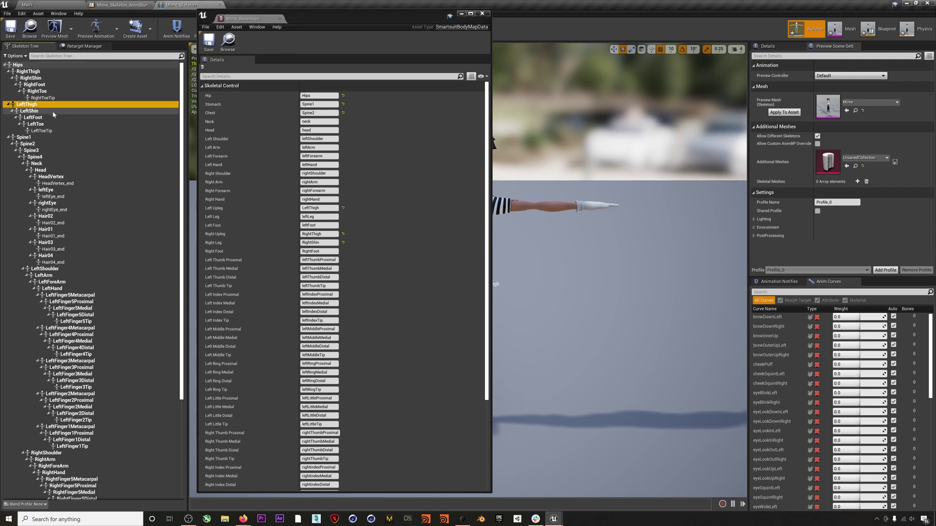
pyautogui.keyDown('shift'); pyautogui.click(54, 116); pyautogui.keyUp('shift')
pyautogui.hotkey('ctrl', 'c')
pyautogui.click(319, 208)
pyautogui.hotkey('ctrl', 'v')
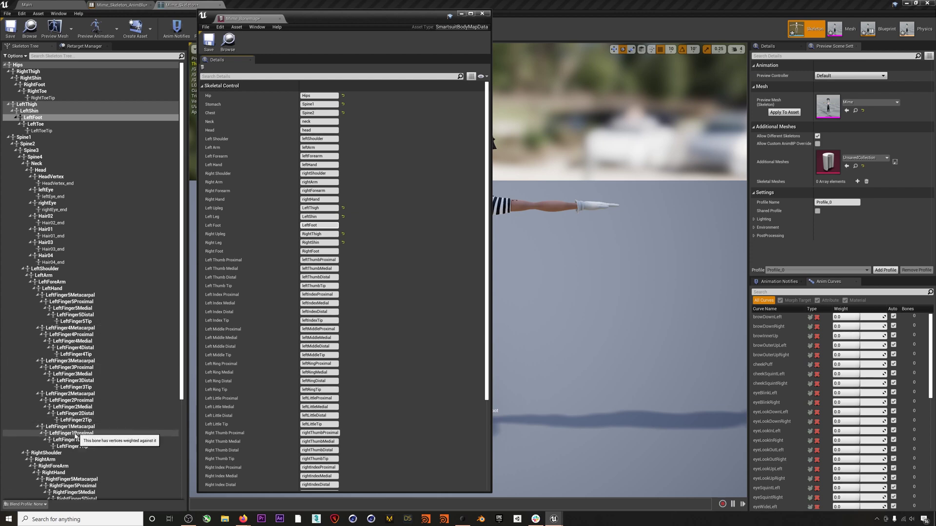
# Map Left Thumb Proximal, Medial and Distal to LeftFinger1Proximal, LeftFinger1Distal and LeftFinger1Tip
pyautogui.rightClick(91, 436)
pyautogui.click(126, 340)
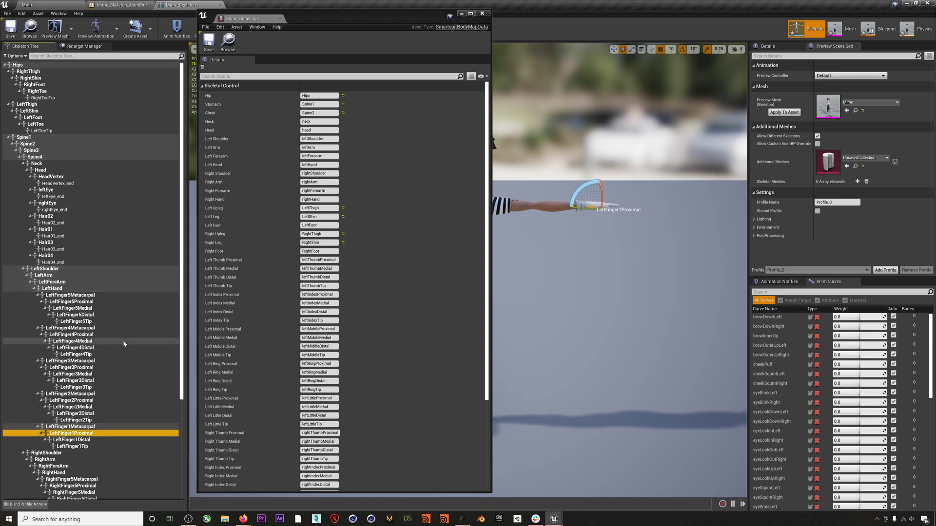
pyautogui.click(319, 260)
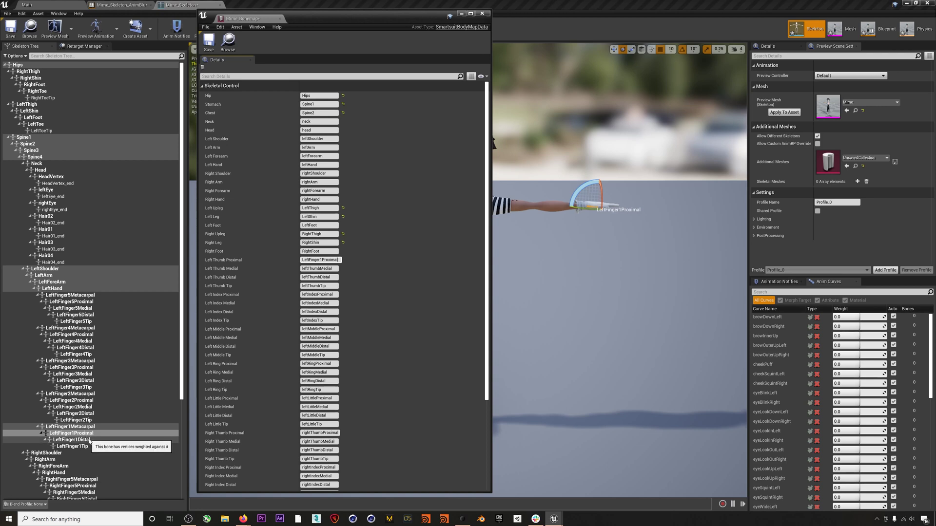
pyautogui.rightClick(89, 441)
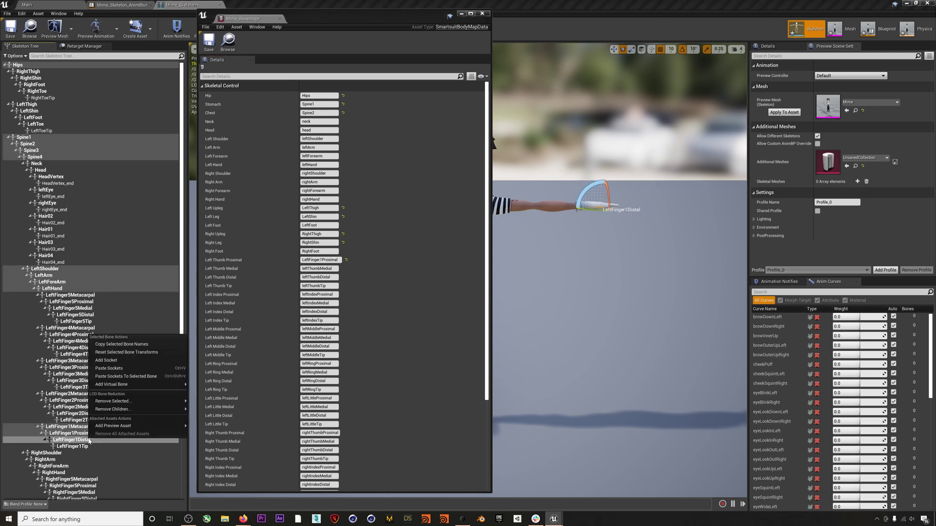
pyautogui.click(118, 350)
pyautogui.click(310, 268)
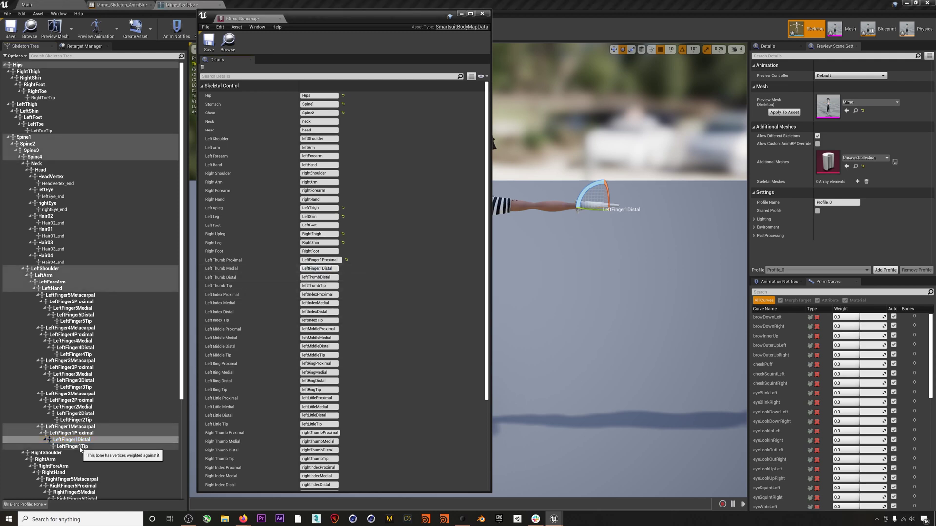
pyautogui.rightClick(72, 447)
pyautogui.click(119, 354)
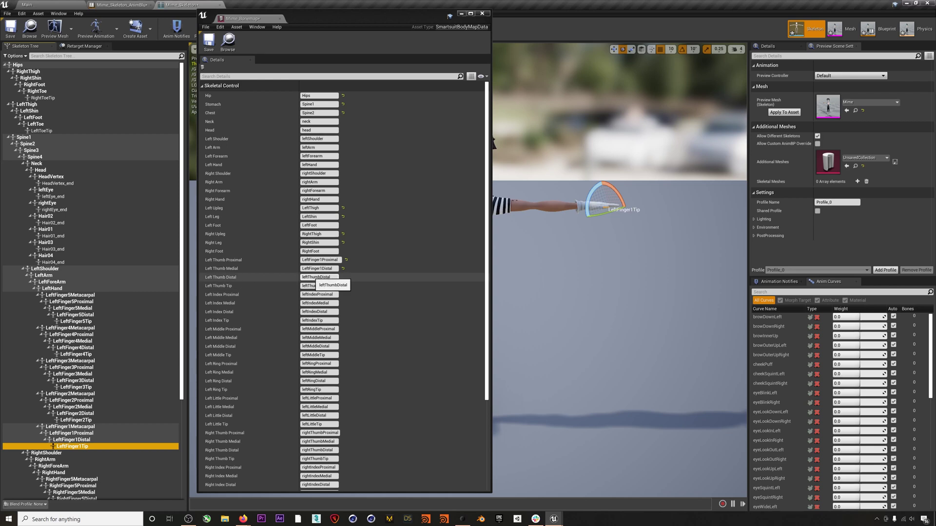
pyautogui.click(316, 277)
pyautogui.hotkey('ctrl', 'v')
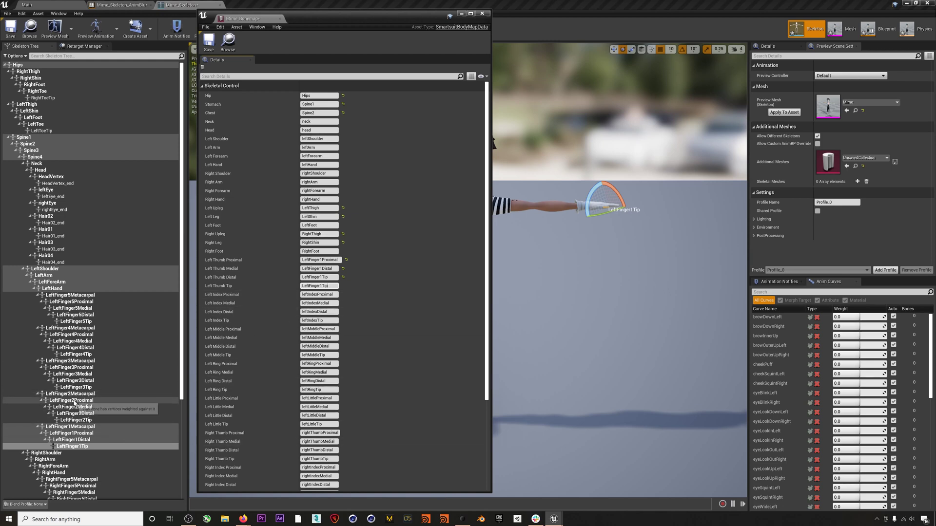
# Map Left Index Proximal, Medial and Distal to the LeftFinger2Proximal, Medial and Distal bones
pyautogui.rightClick(74, 403)
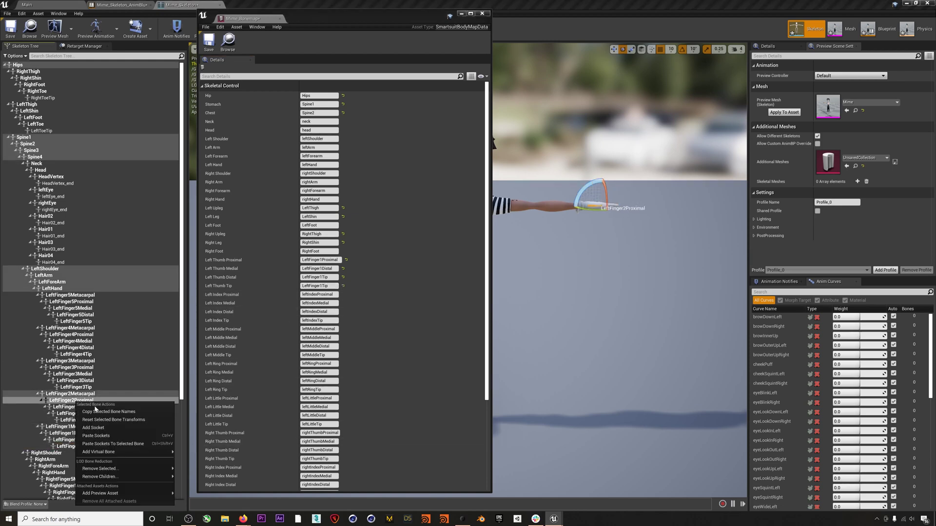
pyautogui.click(104, 412)
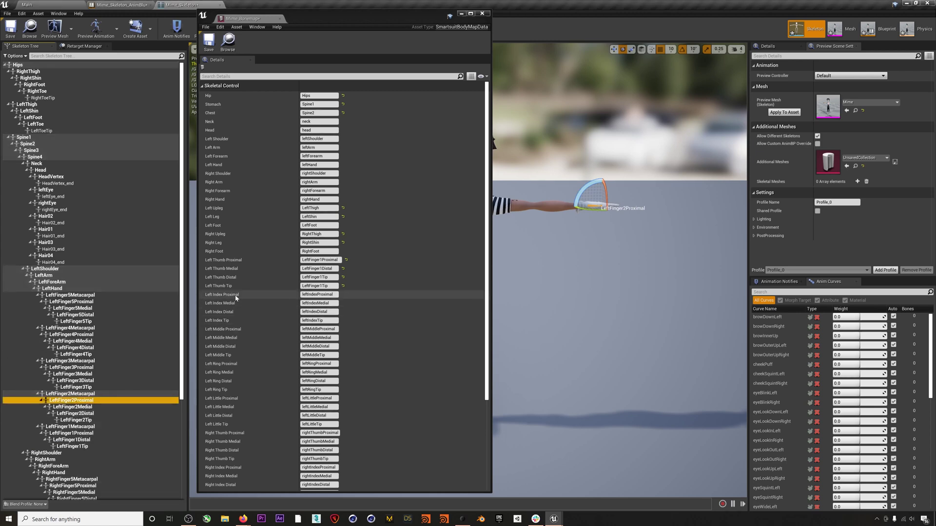
pyautogui.click(314, 294)
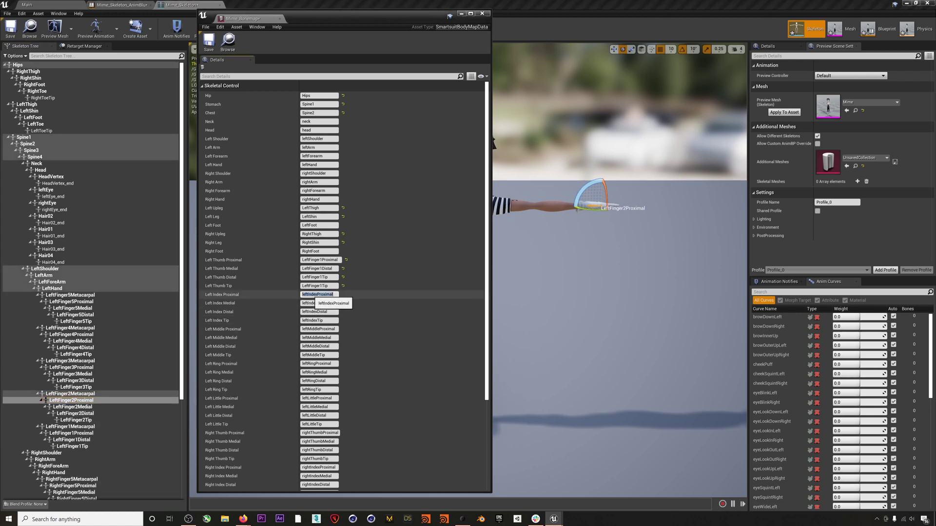
pyautogui.rightClick(83, 407)
pyautogui.moveTo(120, 355)
pyautogui.click(116, 315)
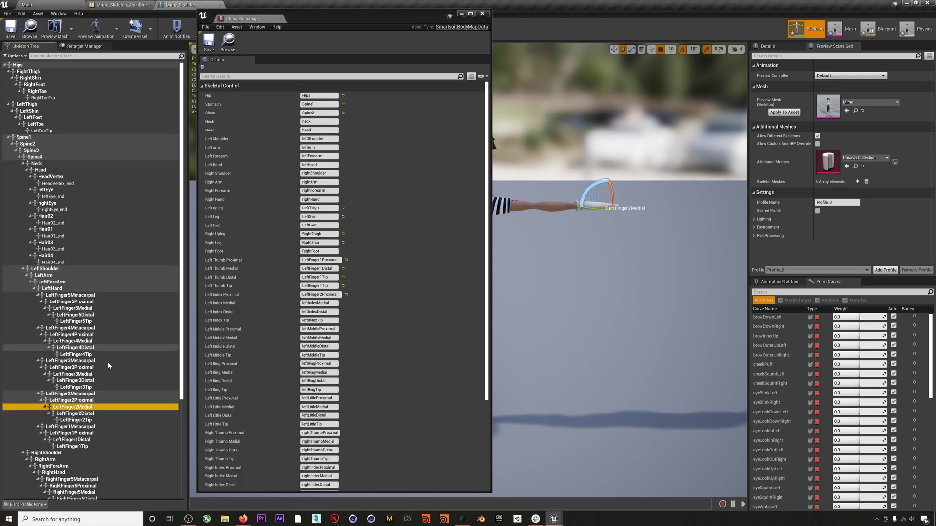
pyautogui.click(322, 303)
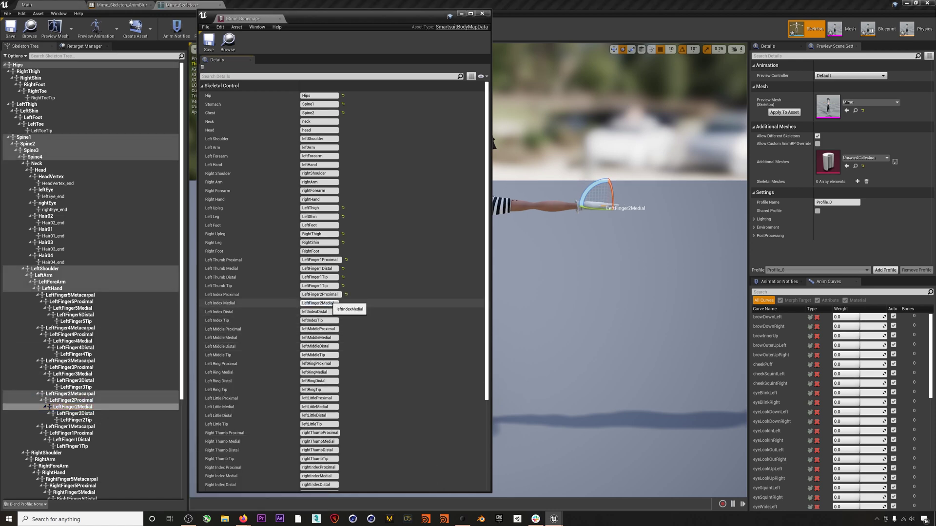
pyautogui.click(97, 412)
pyautogui.rightClick(97, 411)
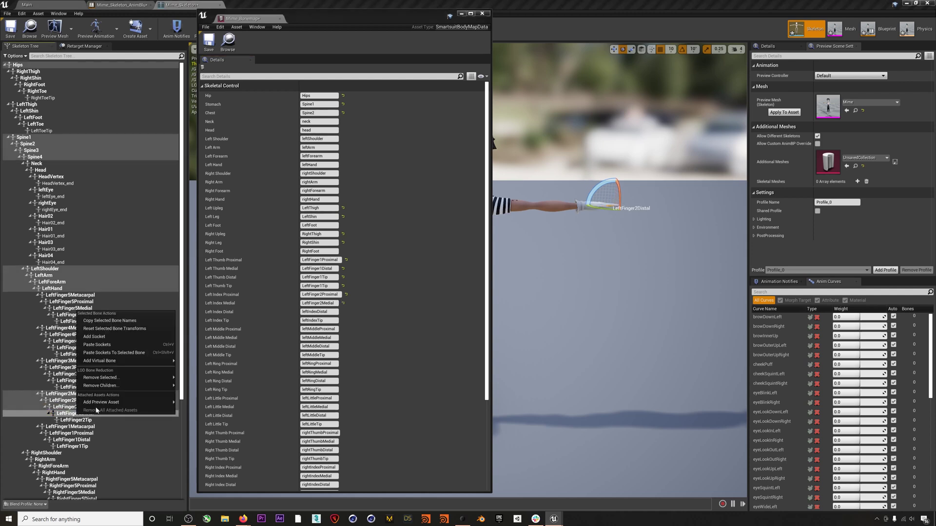
pyautogui.click(109, 321)
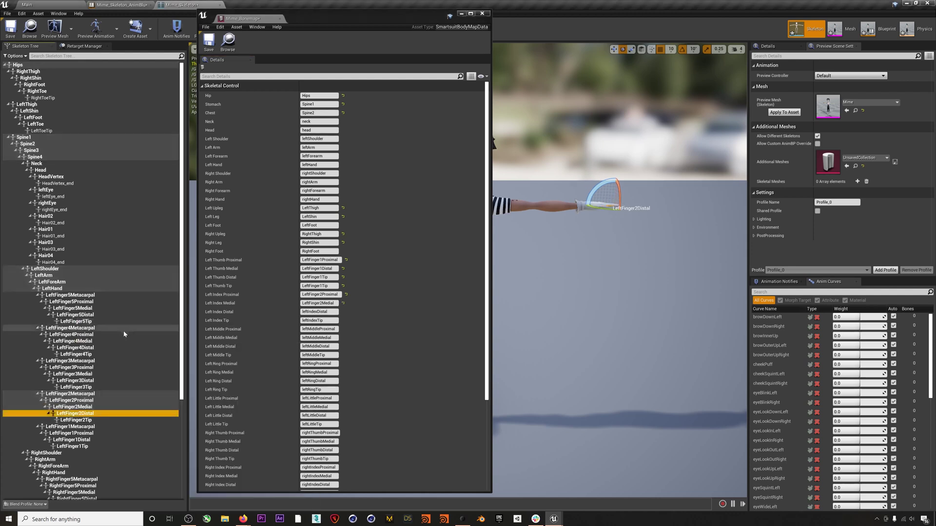
pyautogui.click(313, 312)
pyautogui.hotkey('ctrl', 'v')
pyautogui.press('Return')
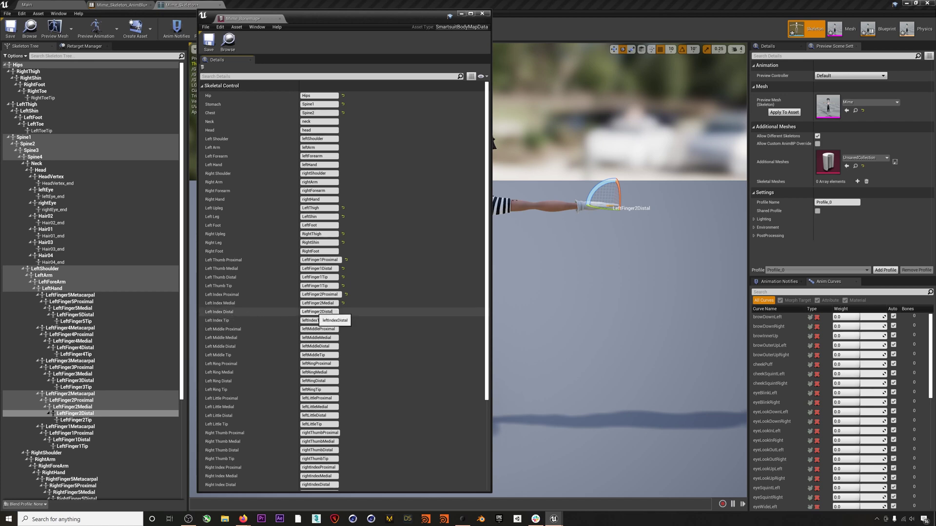
pyautogui.click(312, 320)
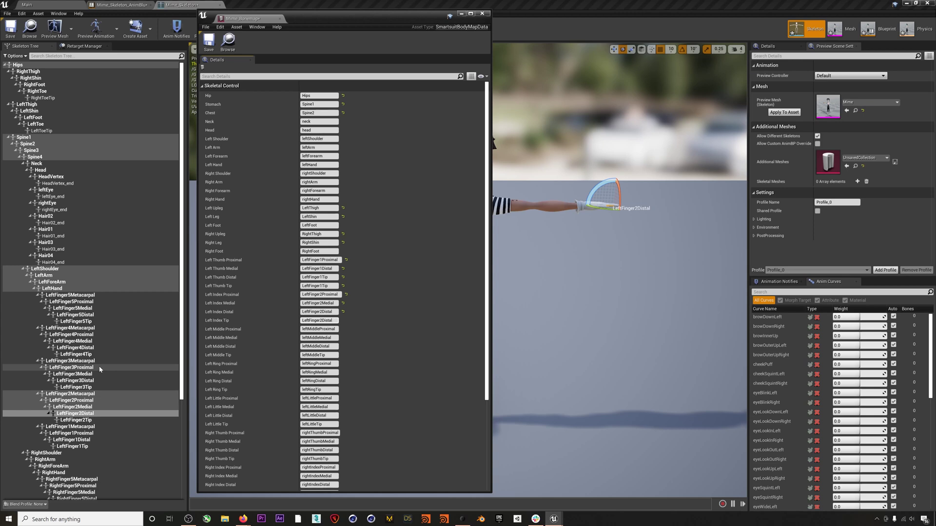
pyautogui.rightClick(98, 366)
# Map Left Middle Proximal, Medial and Distal to the LeftFinger3Proximal, Medial and Distal bones
pyautogui.click(118, 376)
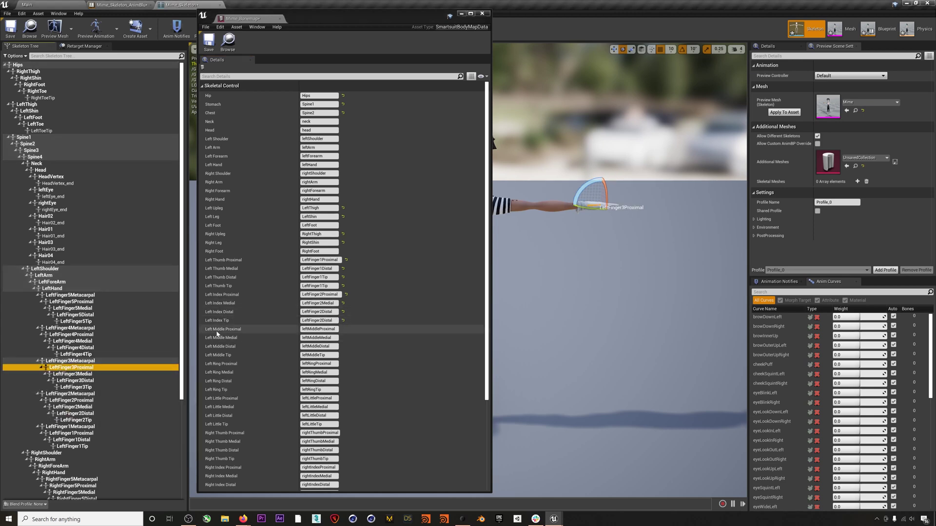
pyautogui.click(319, 329)
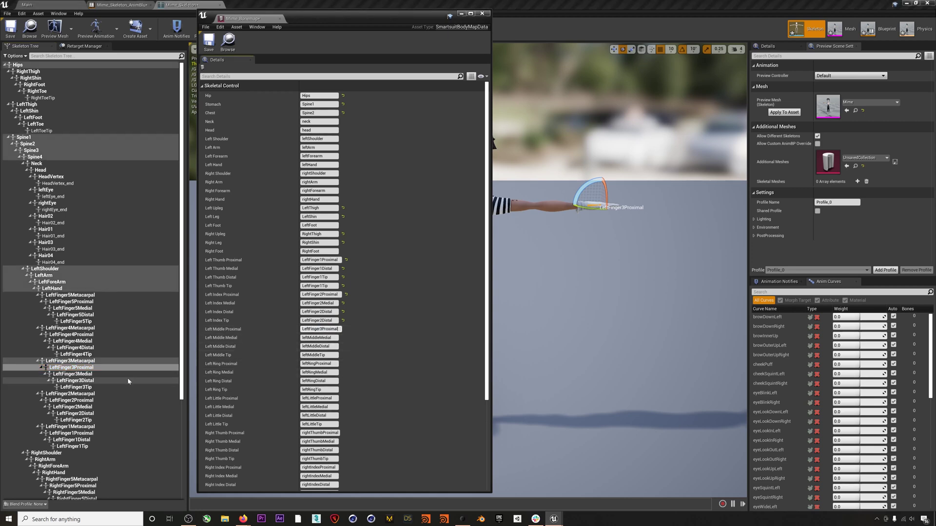
pyautogui.click(110, 374)
pyautogui.rightClick(109, 376)
pyautogui.click(142, 384)
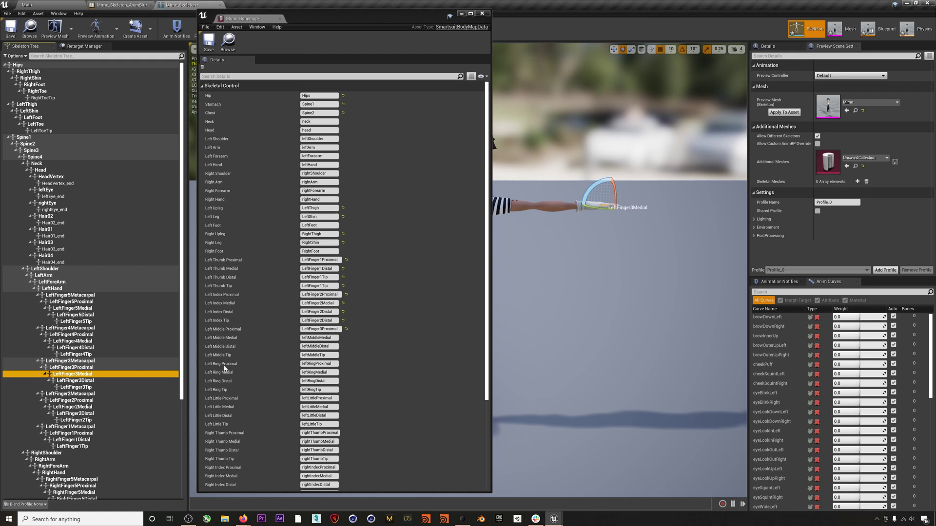
pyautogui.click(317, 338)
pyautogui.hotkey('ctrl', 'v')
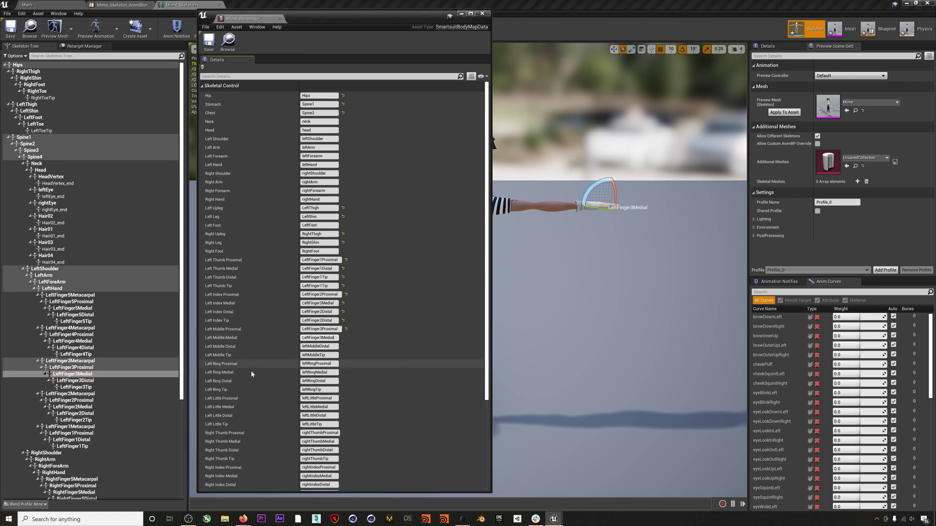
pyautogui.click(115, 381)
pyautogui.rightClick(116, 384)
pyautogui.click(147, 393)
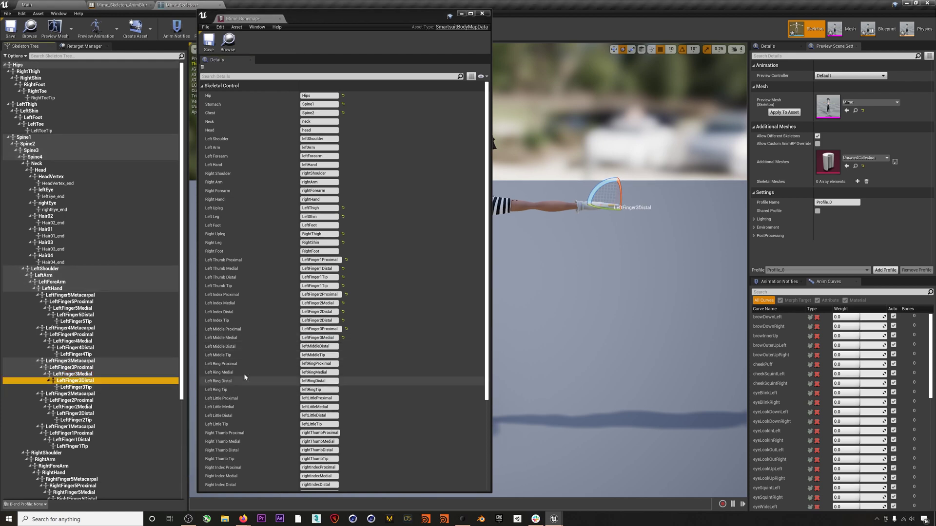
pyautogui.click(314, 347)
pyautogui.hotkey('ctrl', 'v')
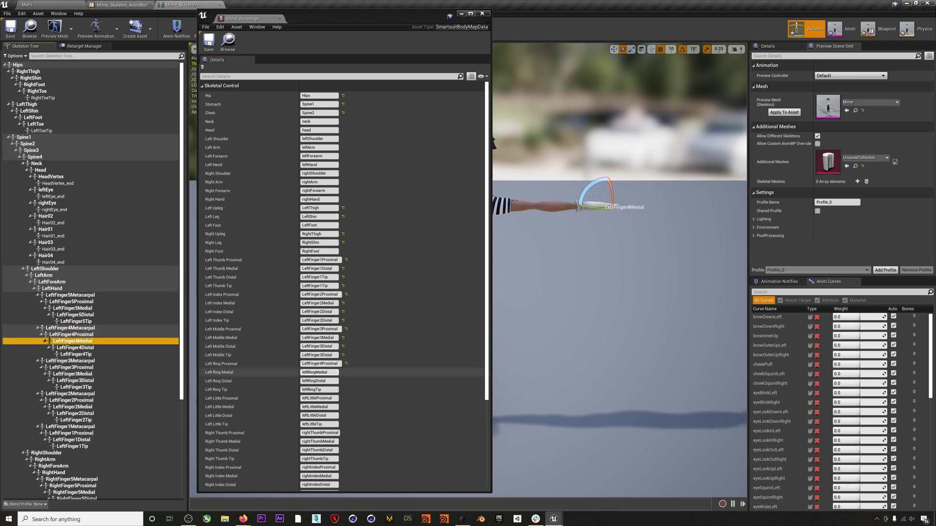
# Put LeftFinger4Distal into Left Ring Tip and copy the LeftFinger5 bone name
pyautogui.click(75, 348)
pyautogui.hotkey('ctrl', 'v')
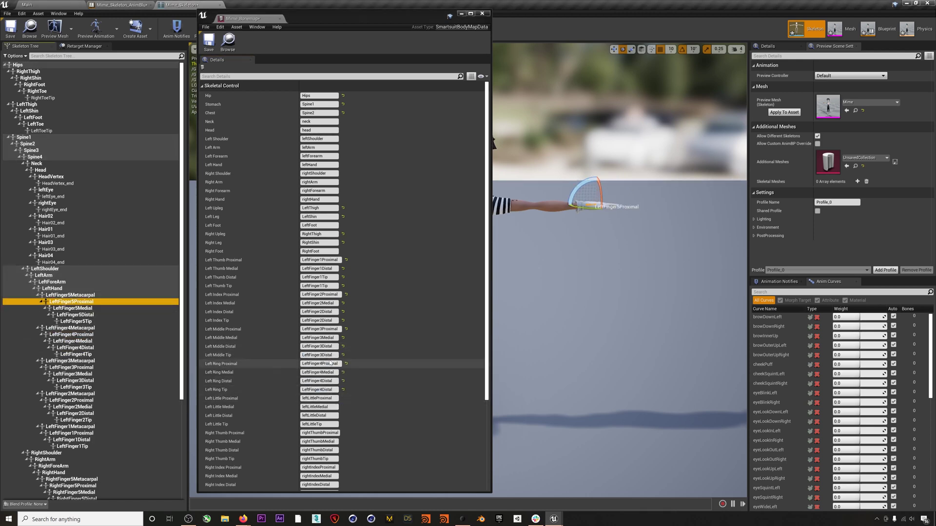
pyautogui.rightClick(75, 314)
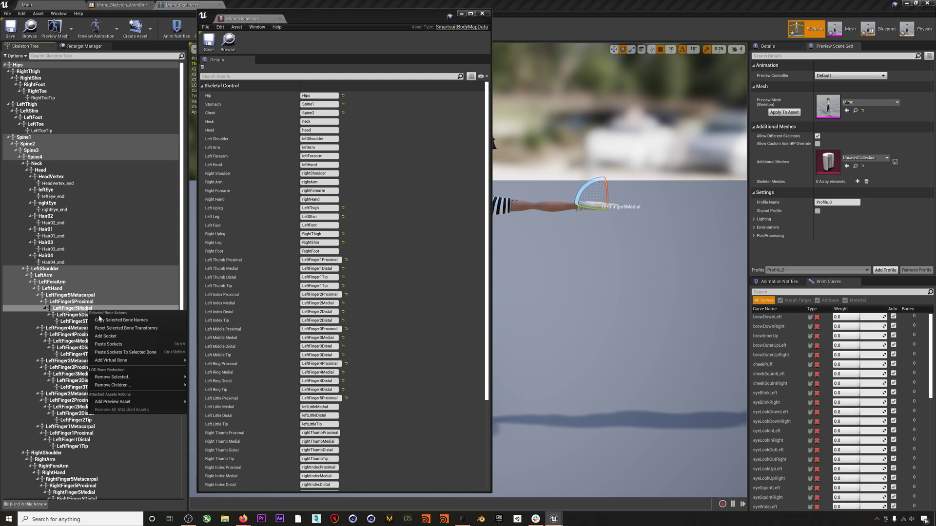
pyautogui.click(161, 321)
# Fill Left Little Medial and Tip with LeftFinger5 names, and Right Thumb Distal and Tip with RightFinger1Tip
pyautogui.click(318, 415)
pyautogui.hotkey('ctrl', 'v')
pyautogui.click(307, 424)
pyautogui.hotkey('ctrl', 'v')
pyautogui.scroll(-5, 136, 380)
pyautogui.scroll(-4, 244, 341)
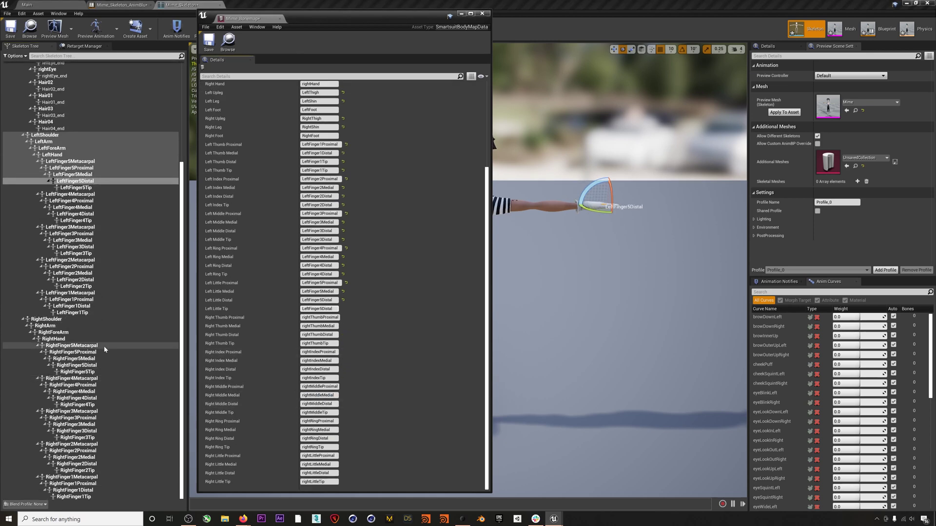
pyautogui.click(320, 326)
pyautogui.hotkey('ctrl', 'v')
pyautogui.click(73, 496)
pyautogui.click(320, 335)
pyautogui.hotkey('ctrl', 'v')
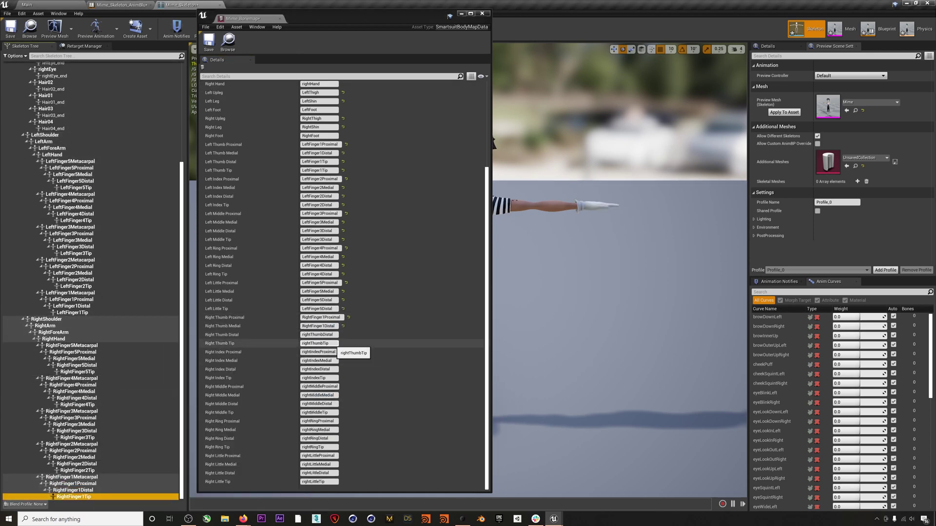
pyautogui.click(319, 344)
pyautogui.hotkey('ctrl', 'v')
# Map Right Index Proximal, Medial and Distal to the RightFinger2 bones
pyautogui.rightClick(76, 453)
pyautogui.click(107, 358)
pyautogui.click(319, 352)
pyautogui.hotkey('ctrl', 'v')
pyautogui.click(73, 457)
pyautogui.click(320, 361)
pyautogui.hotkey('ctrl', 'v')
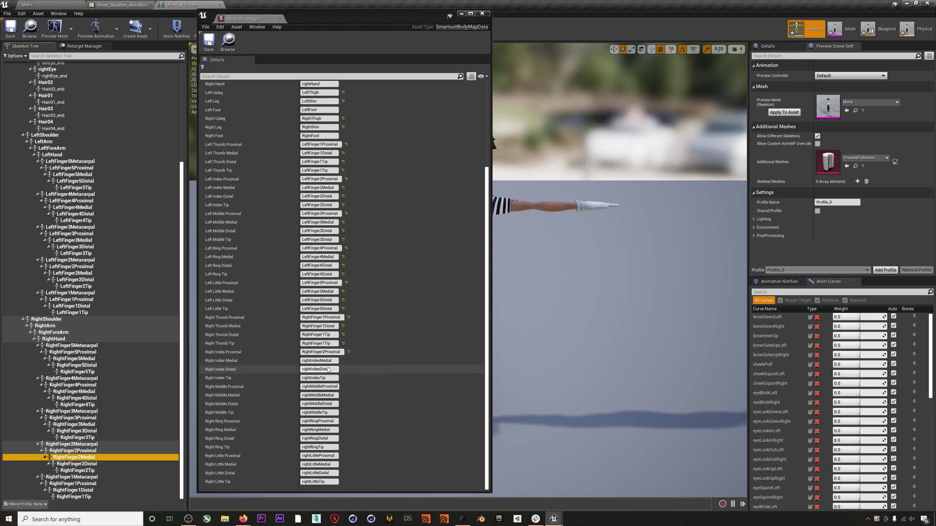
pyautogui.click(77, 464)
pyautogui.click(319, 369)
# Map Right Middle Proximal, Medial, Distal and Tip to the RightFinger3 bones
pyautogui.click(73, 418)
pyautogui.click(319, 386)
pyautogui.hotkey('ctrl', 'v')
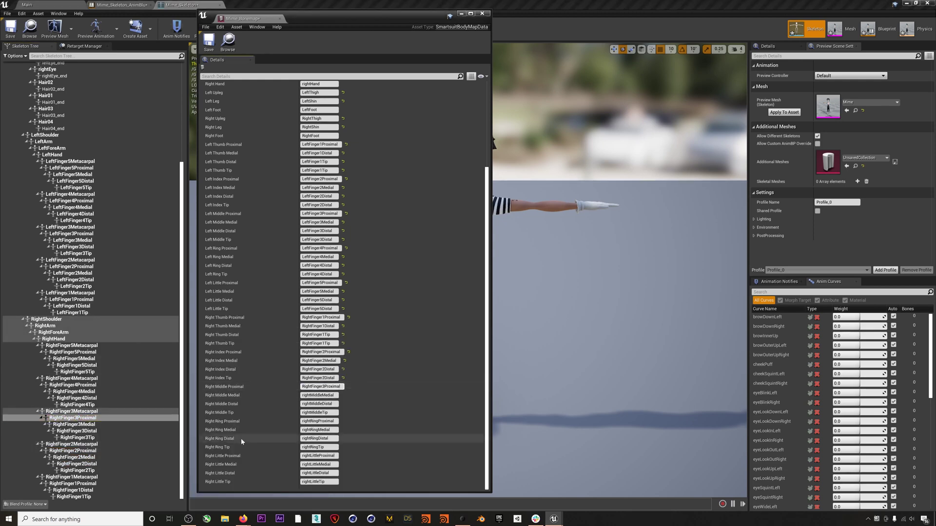
pyautogui.click(74, 425)
pyautogui.click(320, 396)
pyautogui.hotkey('ctrl', 'v')
pyautogui.click(77, 431)
pyautogui.click(319, 404)
pyautogui.hotkey('ctrl', 'v')
pyautogui.click(320, 413)
pyautogui.hotkey('ctrl', 'v')
pyautogui.click(73, 385)
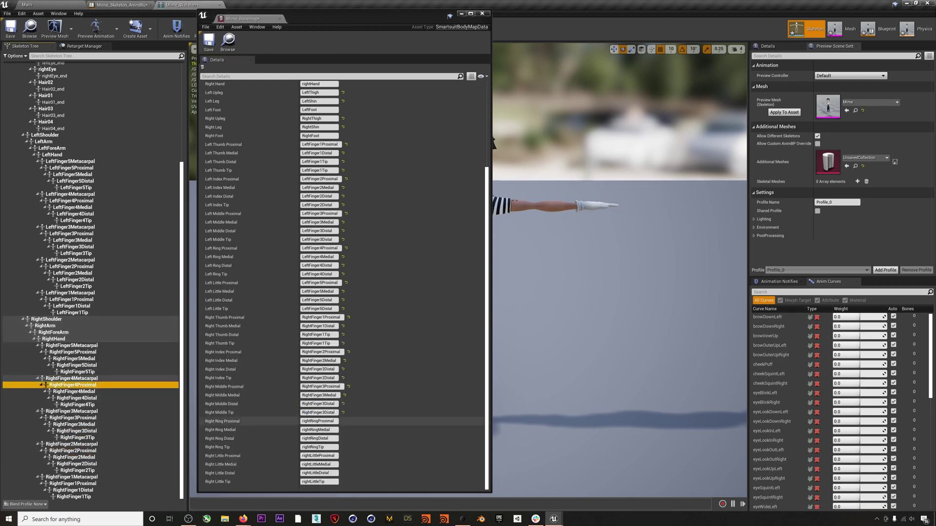
pyautogui.click(319, 421)
# Fill Right Ring and Right Little entries with RightFinger4/RightFinger5 names, then save and dock Mime_Bonemap
pyautogui.hotkey('ctrl', 'v')
pyautogui.click(75, 391)
pyautogui.click(320, 430)
pyautogui.click(319, 439)
pyautogui.hotkey('ctrl', 'v')
pyautogui.click(319, 447)
pyautogui.hotkey('ctrl', 'v')
pyautogui.click(73, 352)
pyautogui.click(319, 456)
pyautogui.hotkey('ctrl', 'v')
pyautogui.click(74, 359)
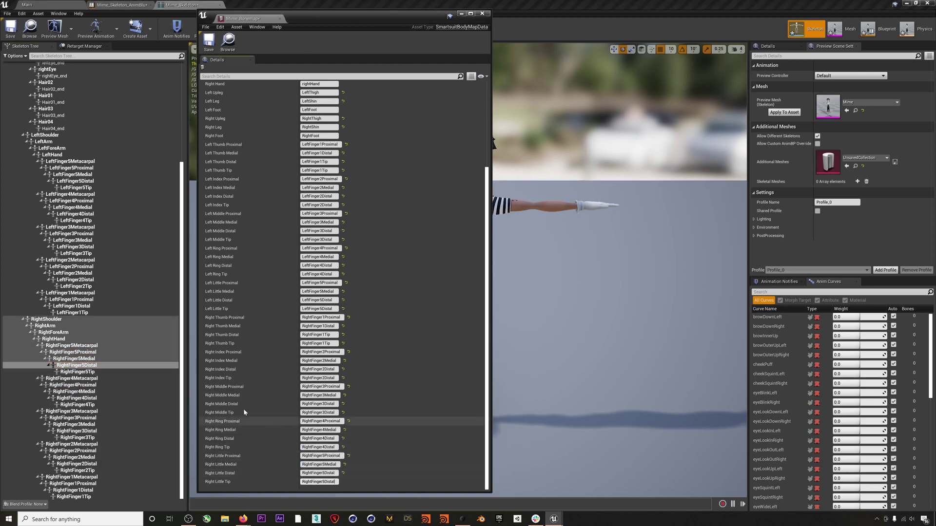
pyautogui.click(209, 43)
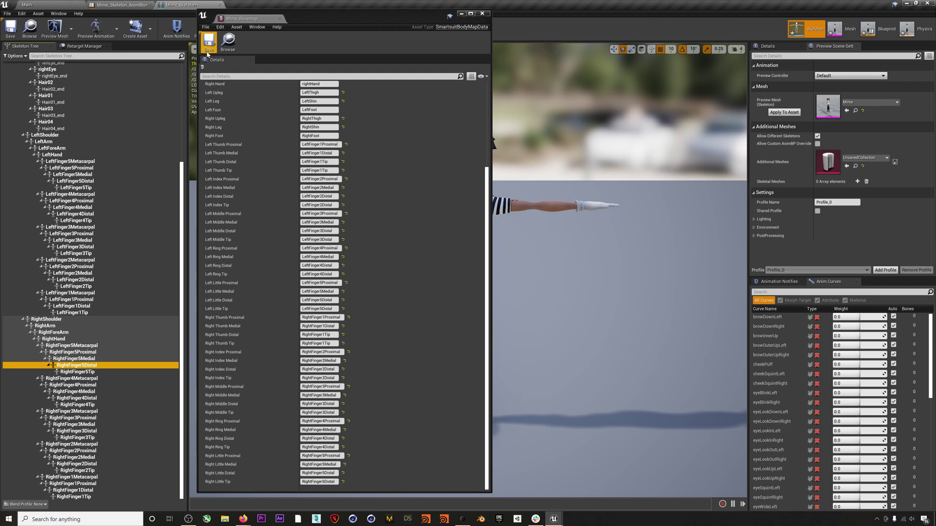
pyautogui.moveTo(241, 19); pyautogui.dragTo(253, 9)
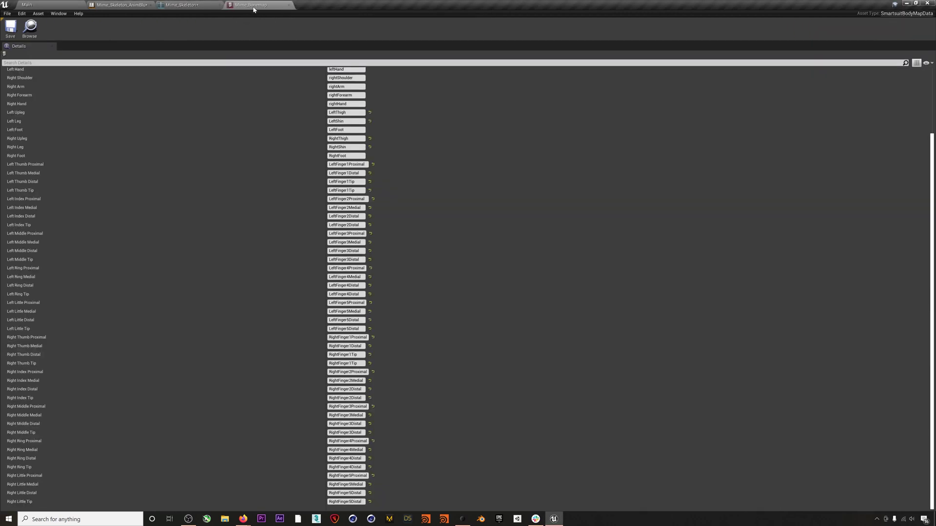
# In Mime_Skeleton_AnimBlueprint, set Rokoko Body Pose's Bone Map Override to Mime_Bonemap and compile
pyautogui.click(117, 5)
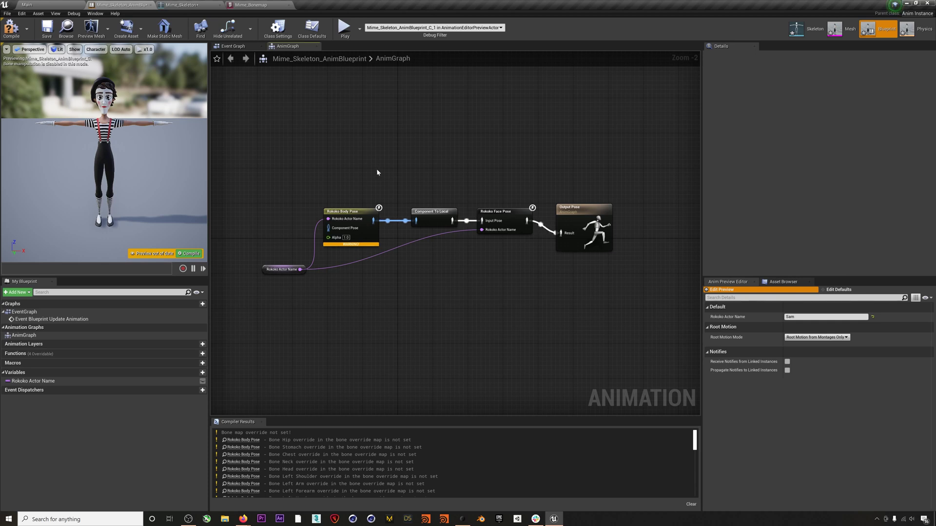
pyautogui.click(350, 224)
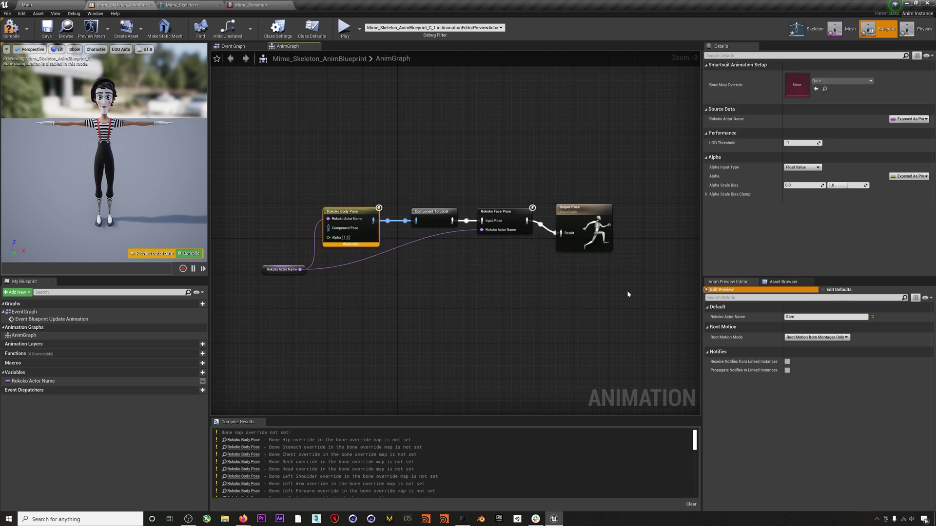
pyautogui.click(867, 80)
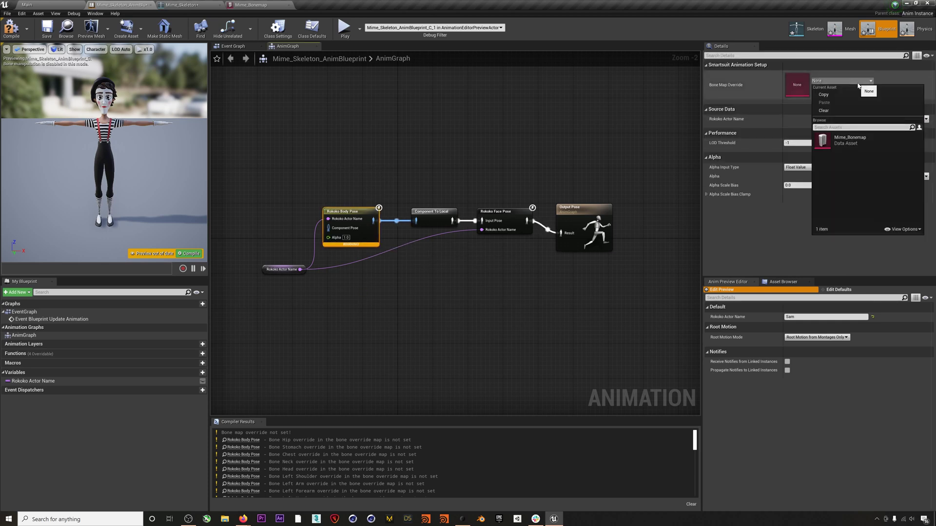
pyautogui.click(859, 140)
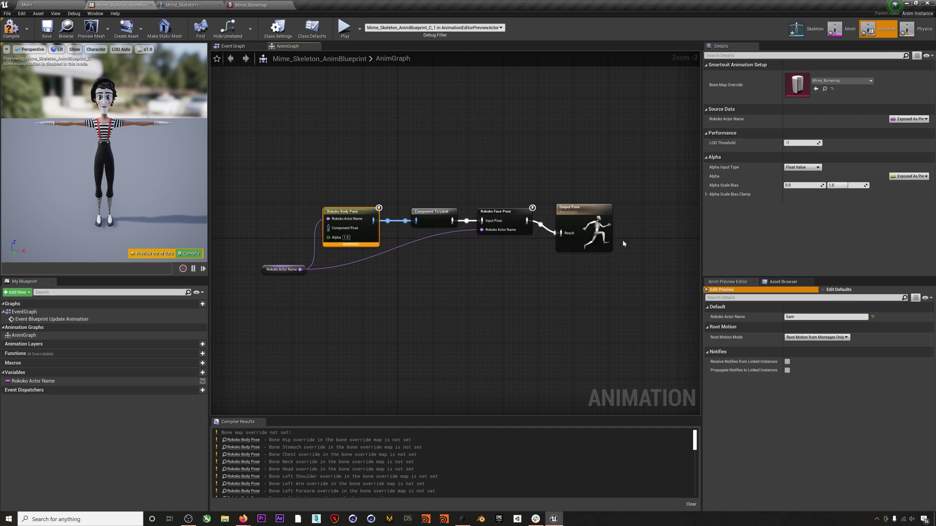
pyautogui.click(10, 34)
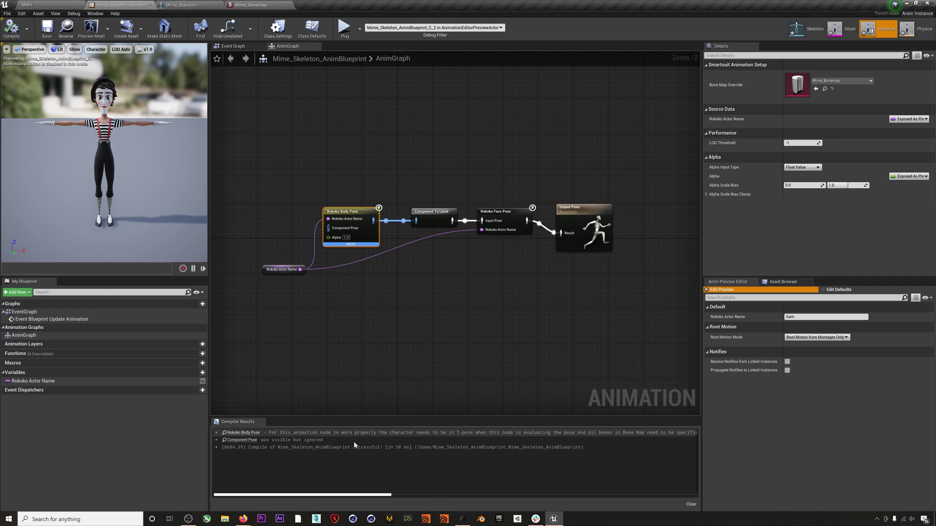
pyautogui.click(402, 311)
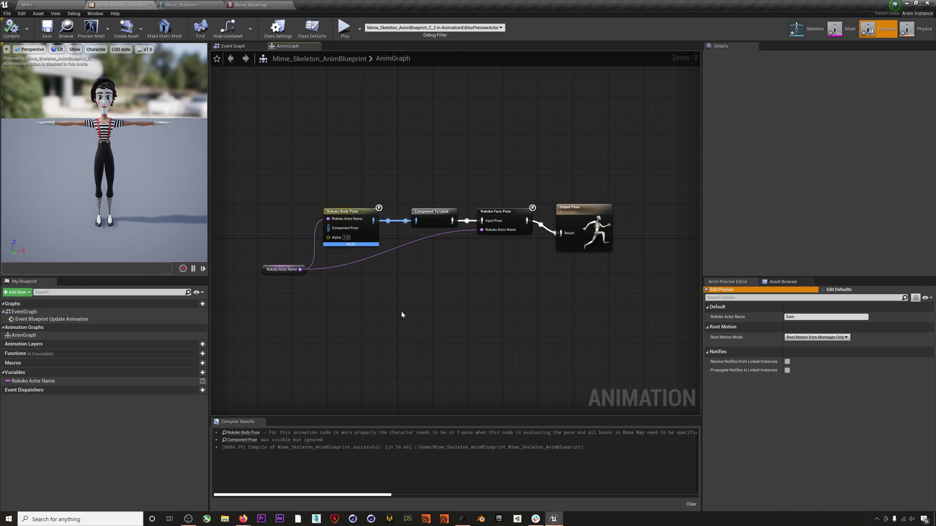
# Reveal Mime_Bonemap.uasset in the UnrealPluginDemo Content folder via Show in Explorer, then return to Unreal
pyautogui.click(61, 5)
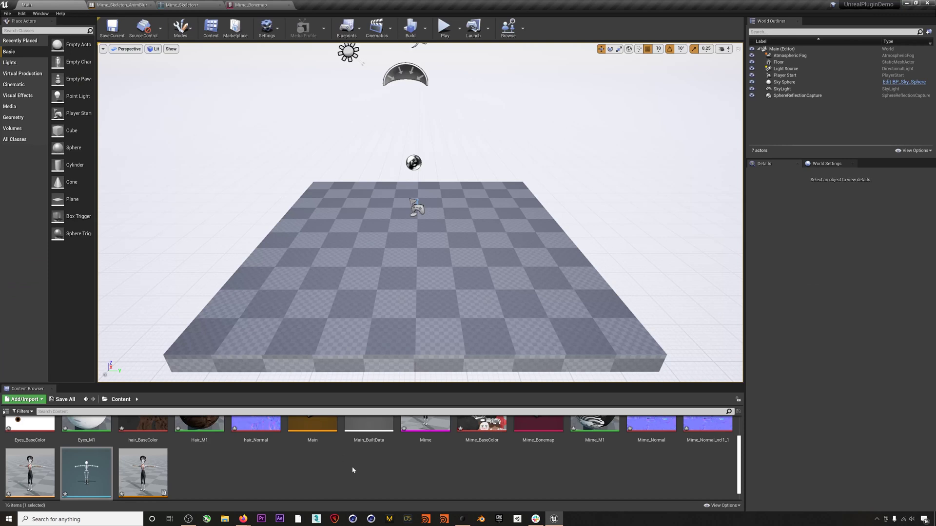
pyautogui.scroll(2, 410, 475)
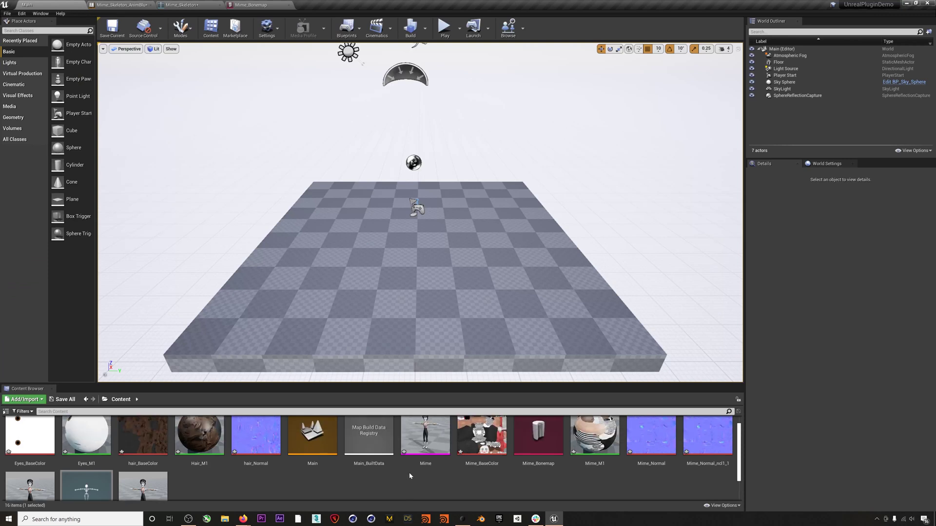
pyautogui.click(541, 438)
pyautogui.scroll(1, 541, 437)
pyautogui.rightClick(542, 440)
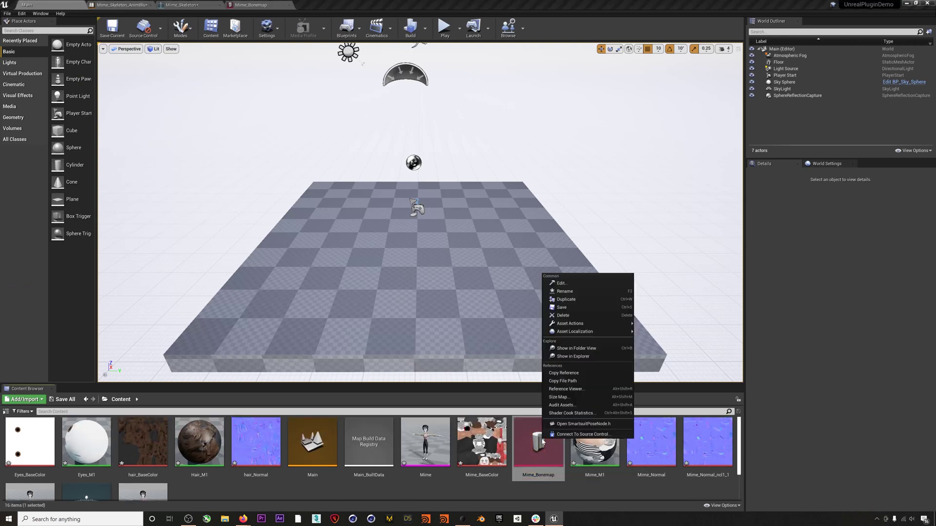
pyautogui.click(579, 357)
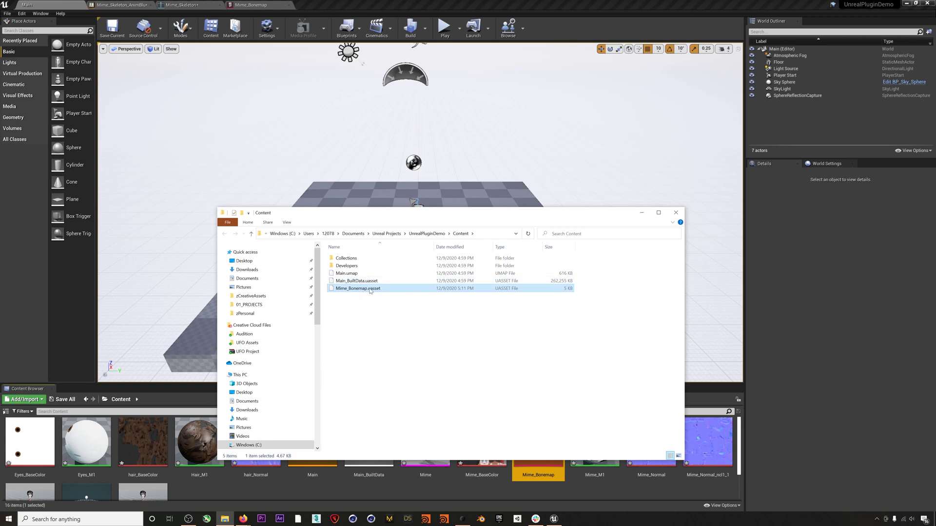
pyautogui.hotkey('alt', 'Tab')
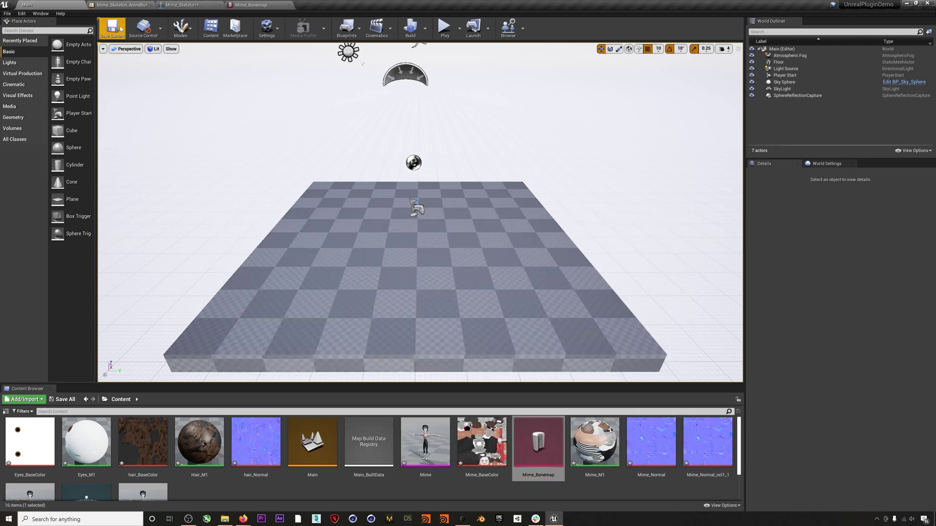
# Enlarge the Mime blueprint preview and inspect the T-pose's legs, arm and full body, then restore the graph
pyautogui.click(122, 5)
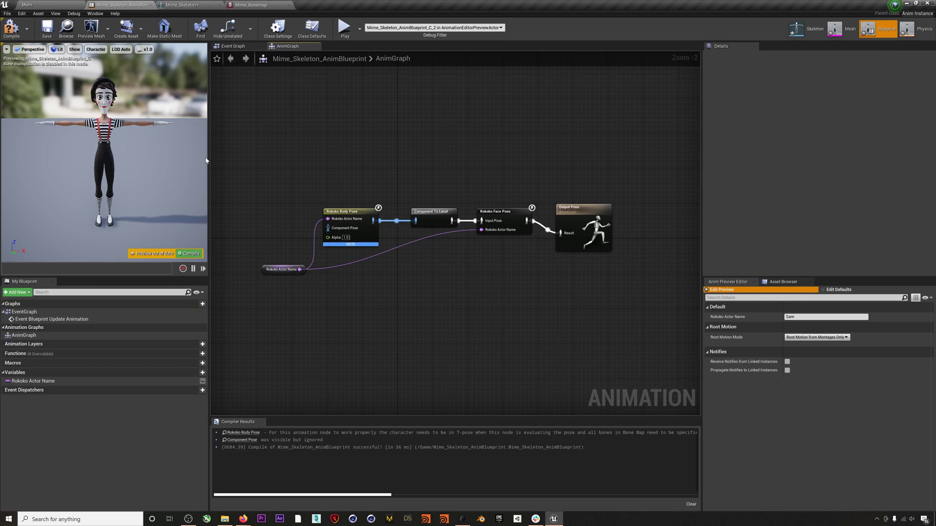
pyautogui.moveTo(209, 157); pyautogui.dragTo(412, 176)
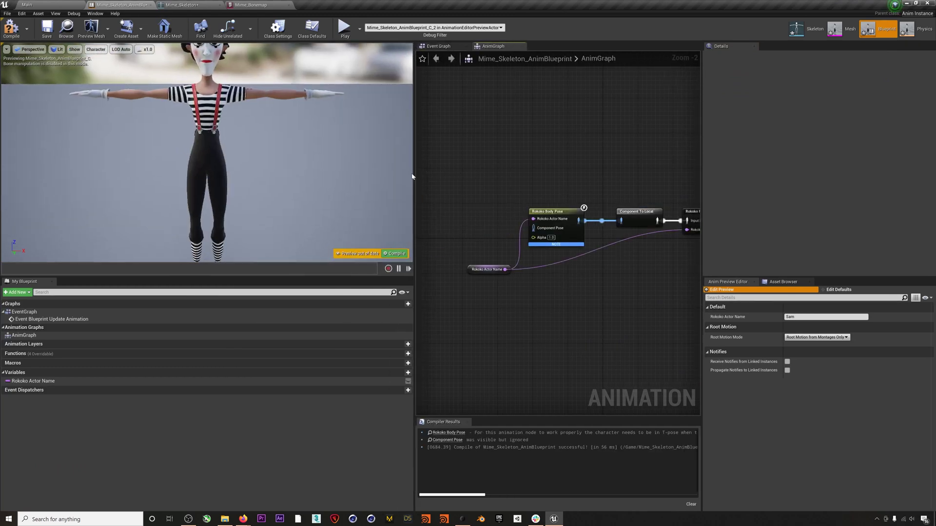
pyautogui.moveTo(210, 156); pyautogui.dragTo(229, 185)
pyautogui.press('f')
pyautogui.scroll(6, 207, 153)
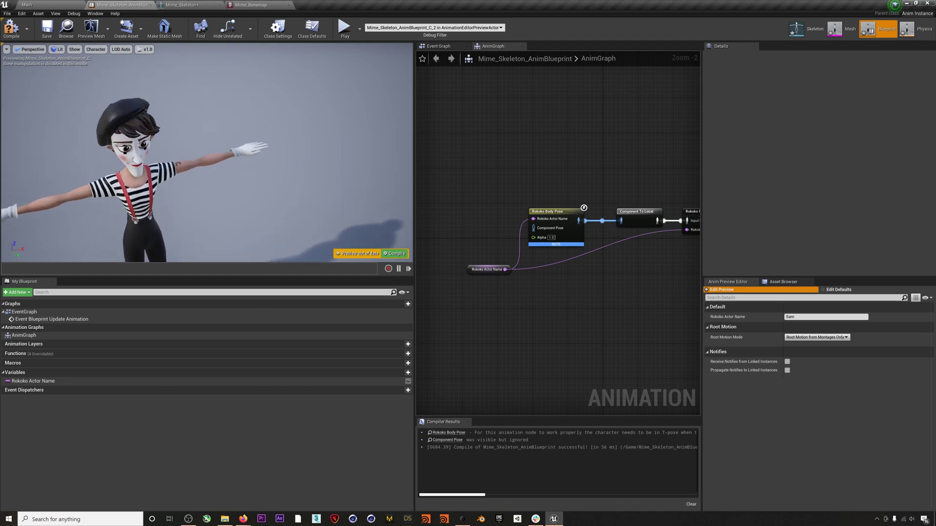
pyautogui.moveTo(277, 148); pyautogui.dragTo(295, 176)
pyautogui.press('f')
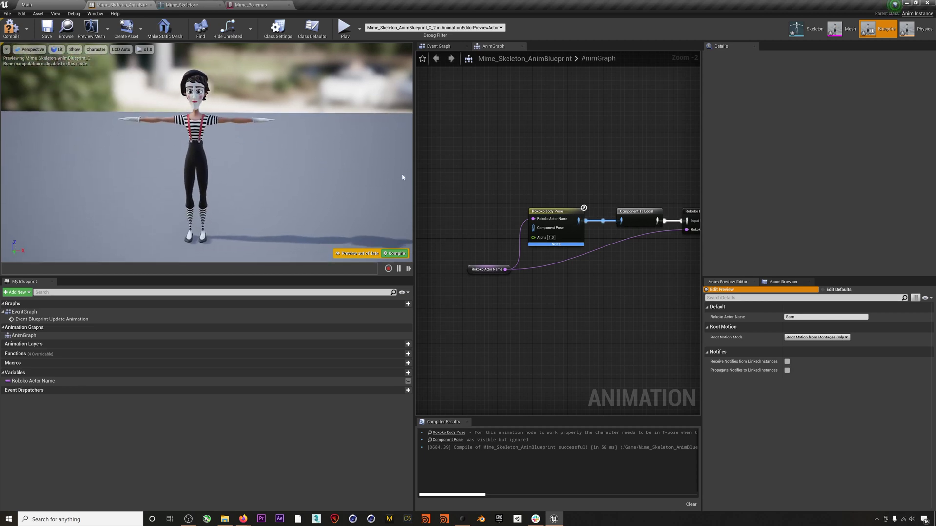
pyautogui.moveTo(305, 170); pyautogui.dragTo(284, 181)
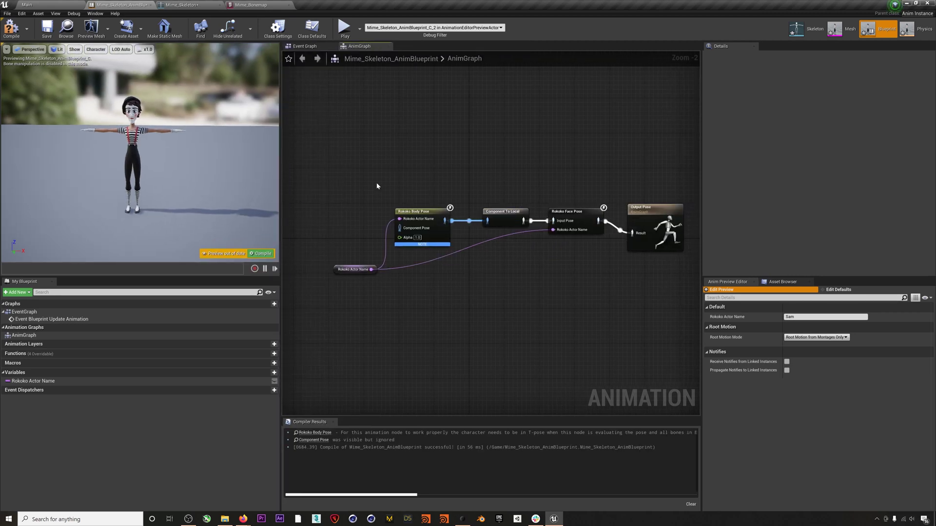
# Add a Transform (Modify) Bone node above the Rokoko Body Pose node
pyautogui.rightClick(385, 159)
pyautogui.write('transform bo')
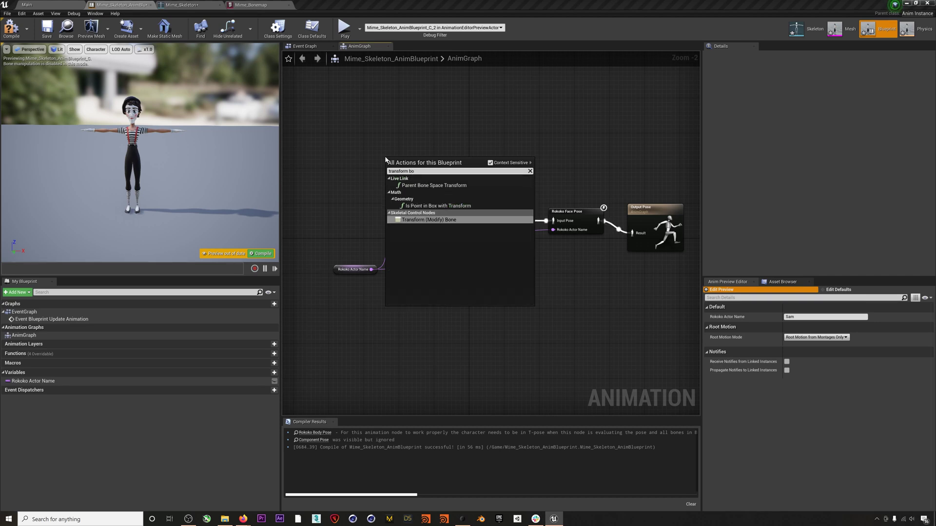
pyautogui.press('Return')
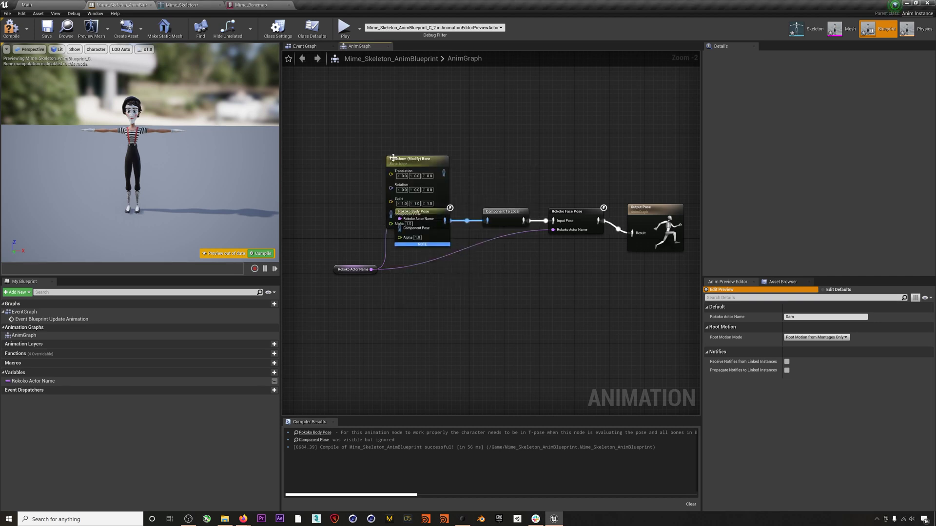
pyautogui.moveTo(393, 159); pyautogui.dragTo(362, 114)
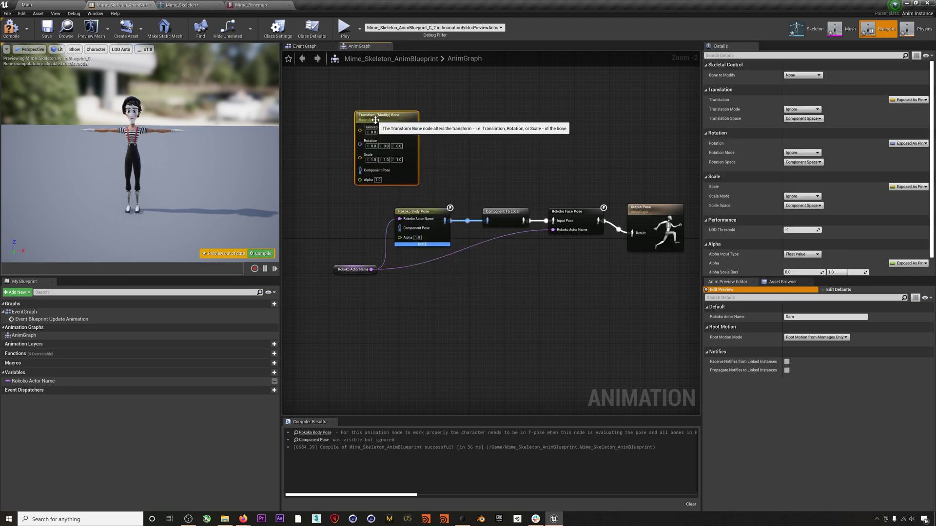
# Set the node to modify LeftArm, wire it into the body pose's Component Pose, and use Replace Existing rotation
pyautogui.click(803, 75)
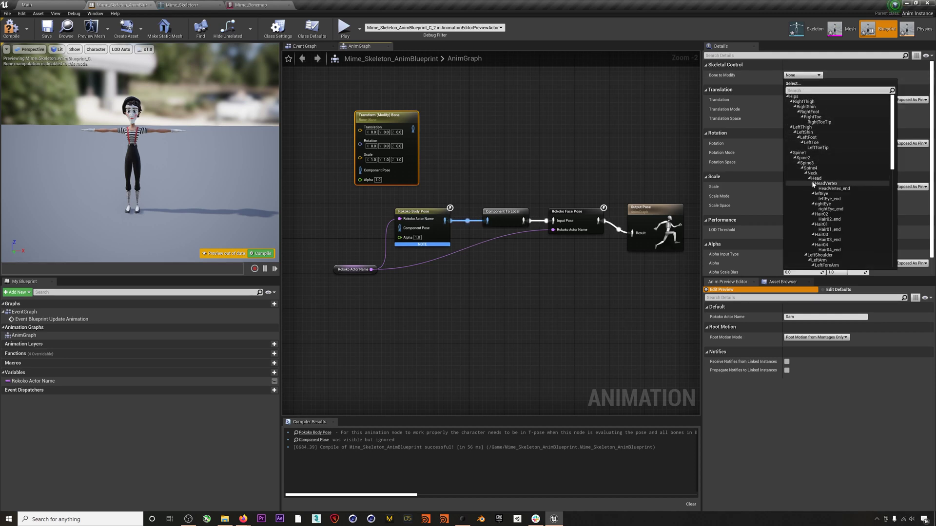
pyautogui.scroll(-2, 832, 234)
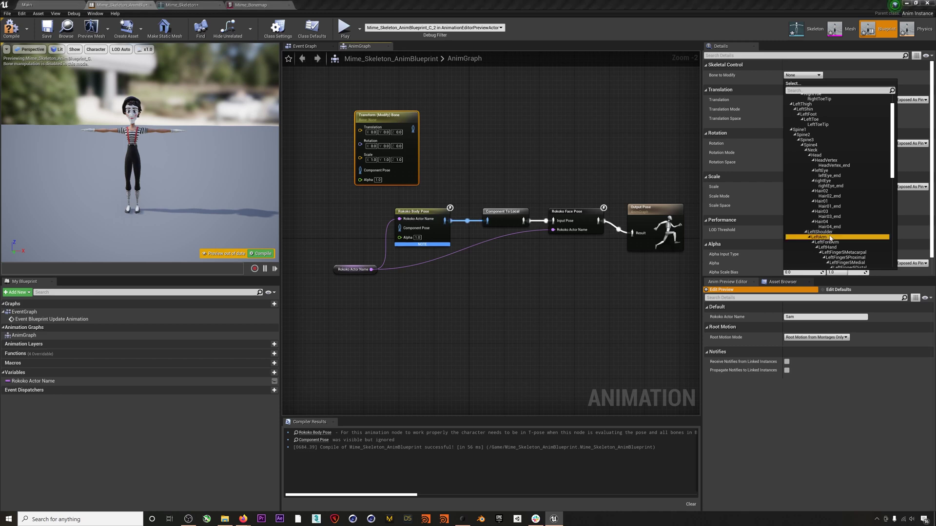
pyautogui.click(824, 238)
pyautogui.moveTo(416, 131); pyautogui.dragTo(418, 137)
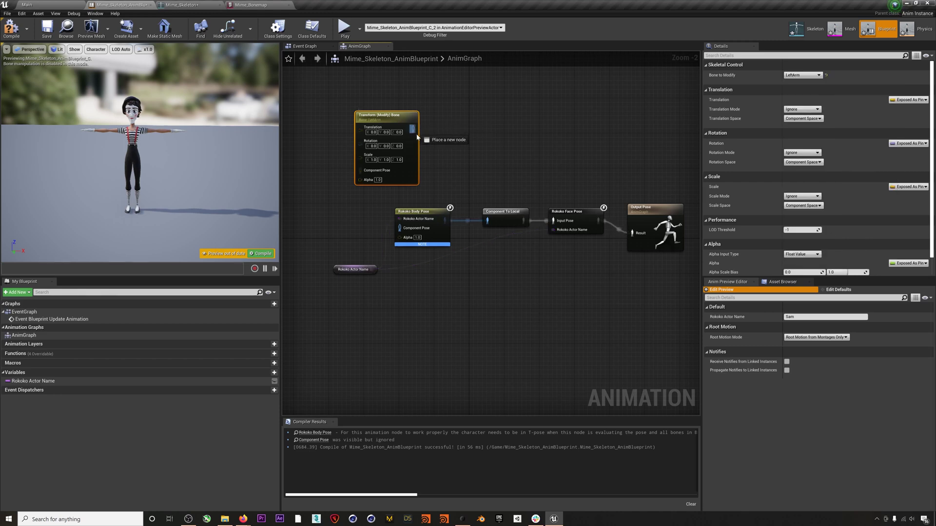
pyautogui.moveTo(400, 221); pyautogui.dragTo(401, 230)
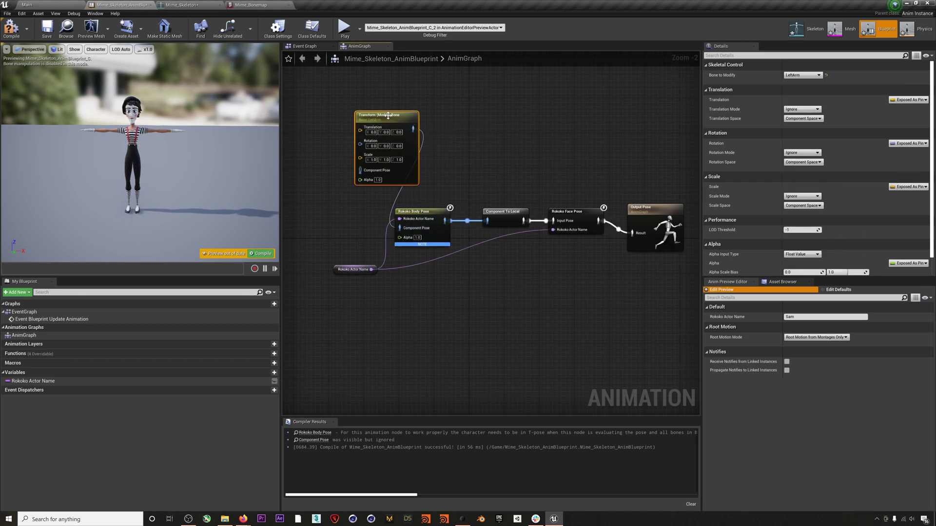
pyautogui.click(810, 156)
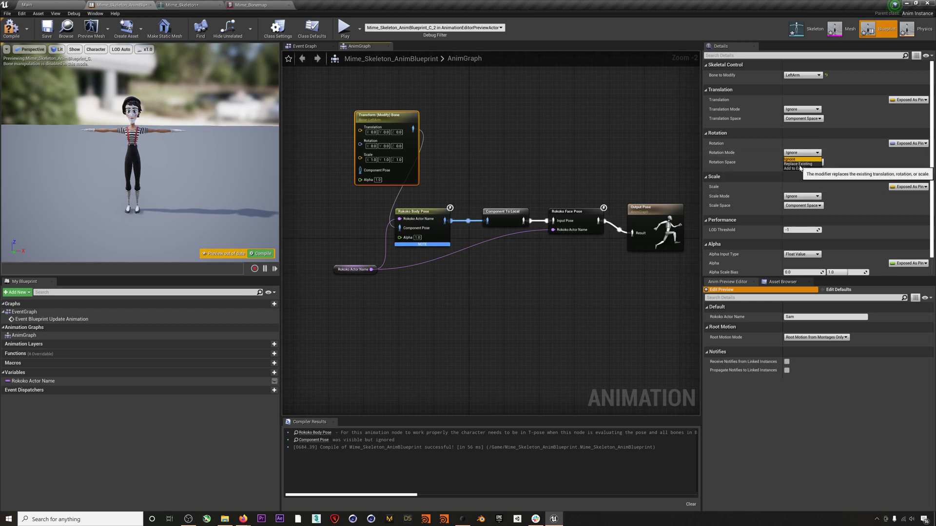
pyautogui.click(800, 167)
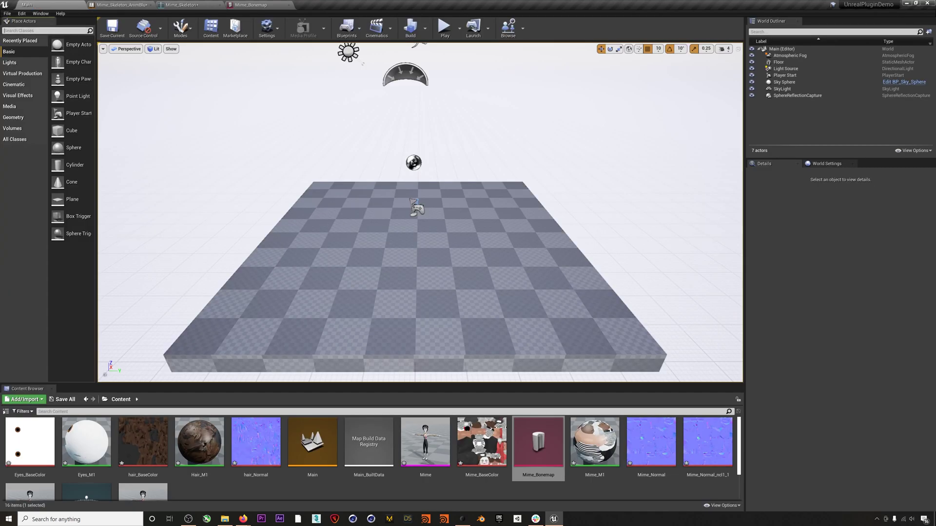
# Place a Rokoko Receiver actor from Place Actors into the level and open the Live Link window
pyautogui.write('rokoko')
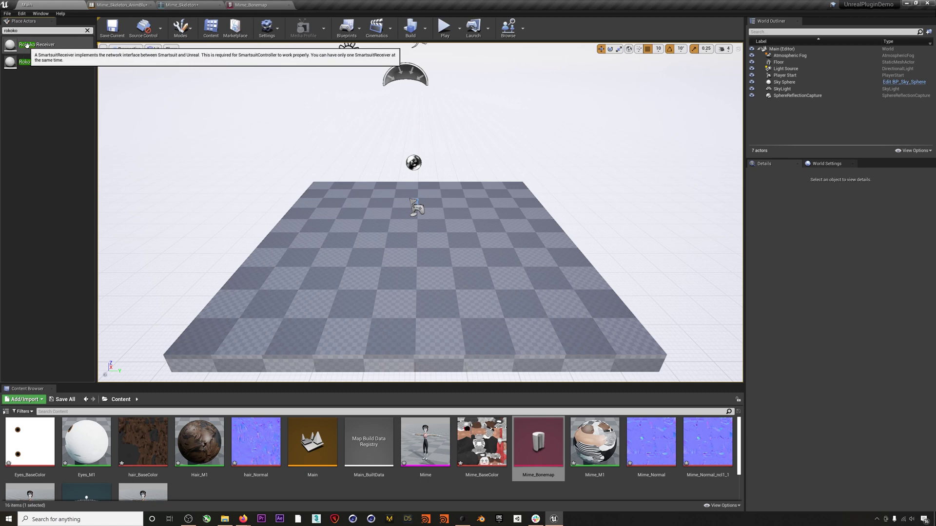
pyautogui.moveTo(26, 44); pyautogui.dragTo(365, 169)
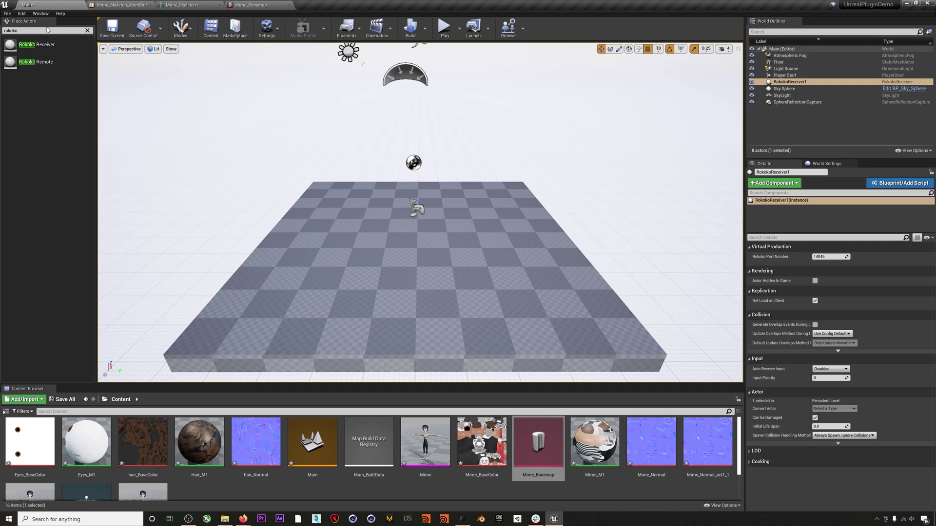
pyautogui.click(40, 14)
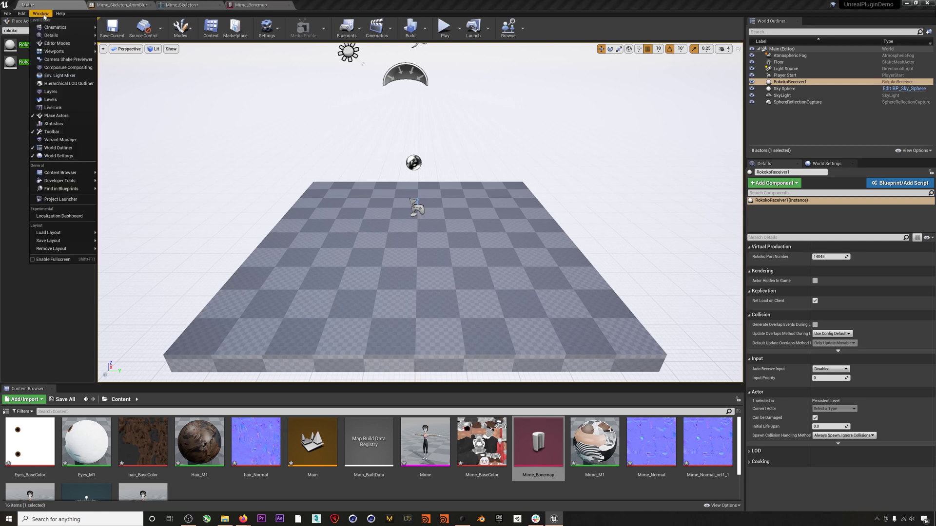
pyautogui.click(51, 108)
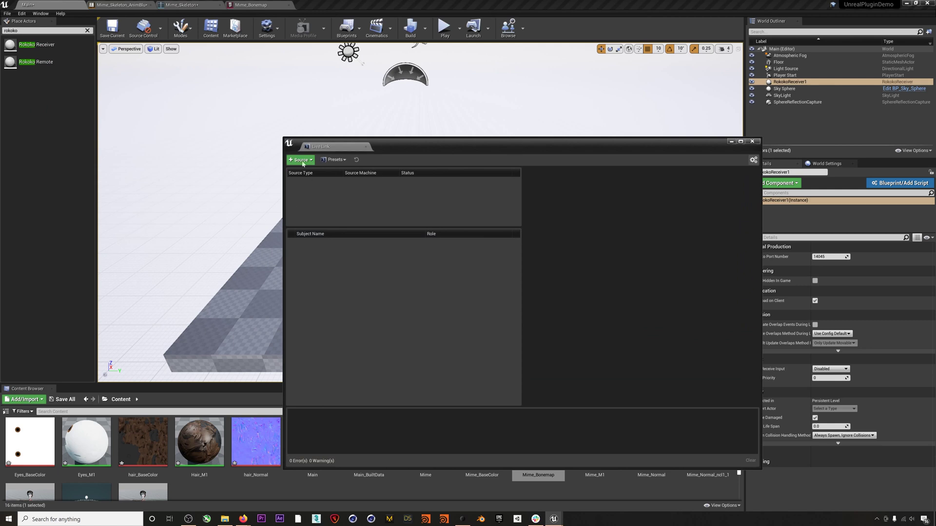
# Add a Rokoko Studio Source (Studio) in Live Link and close the window
pyautogui.click(299, 160)
pyautogui.moveTo(307, 184)
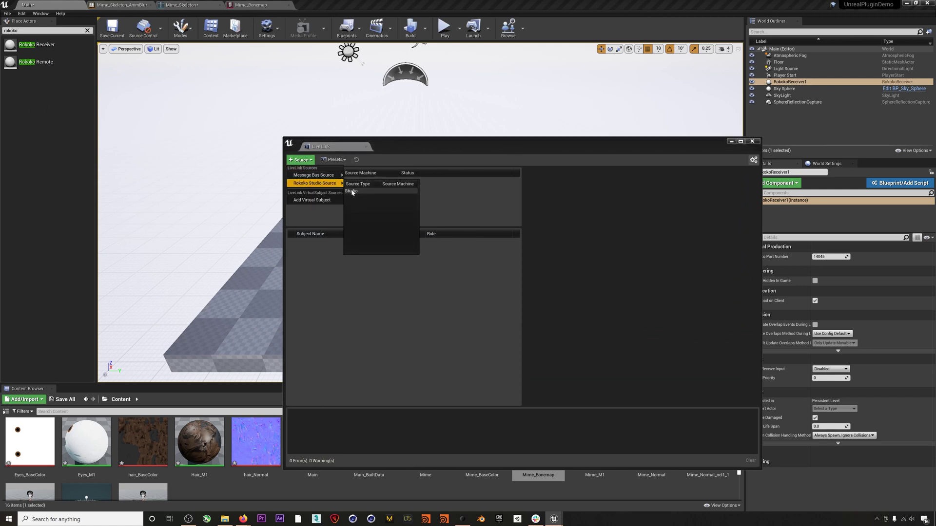
pyautogui.click(351, 191)
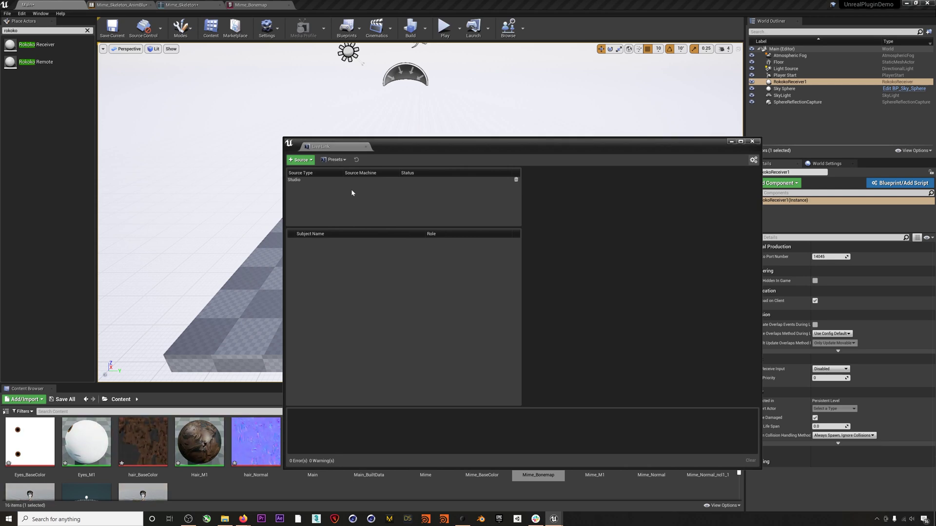
pyautogui.hotkey('alt', 'F4')
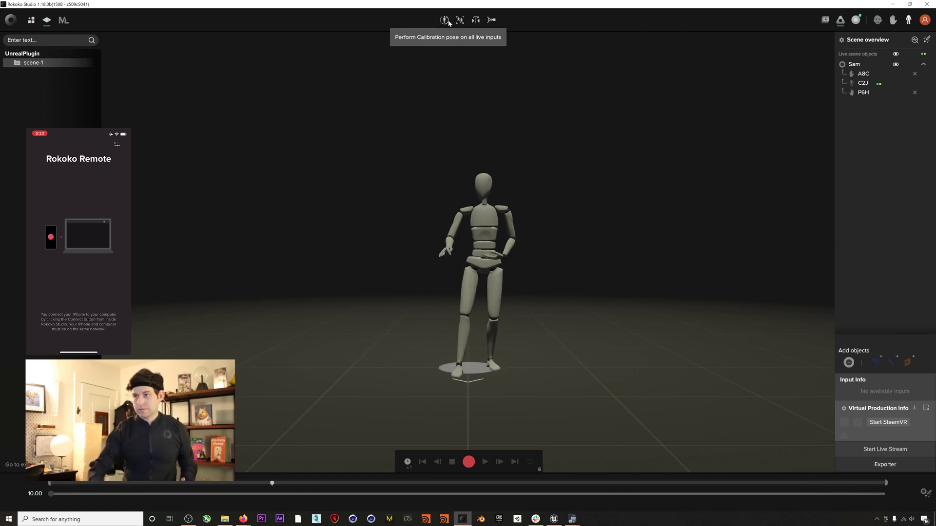
# Connect the iPhone from the Rokoko Remote list for face capture and open the live-streaming page
pyautogui.click(856, 20)
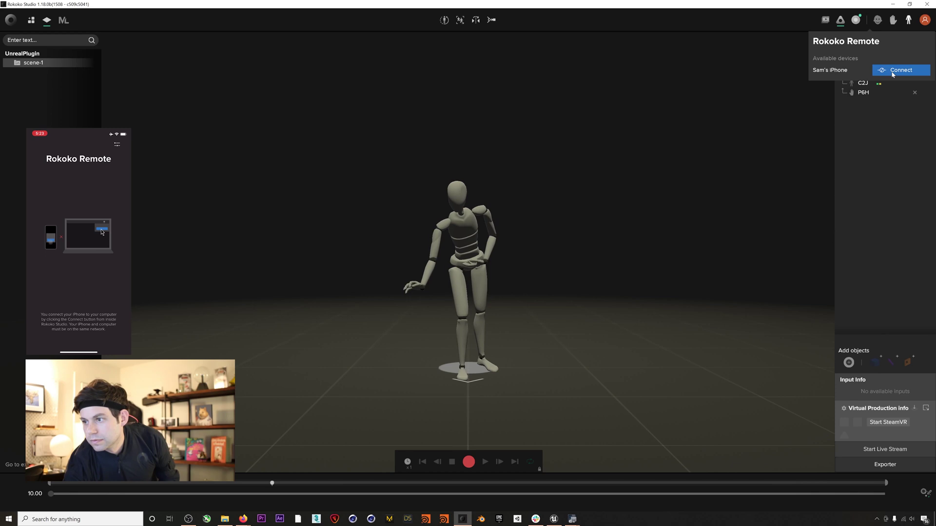
pyautogui.click(890, 69)
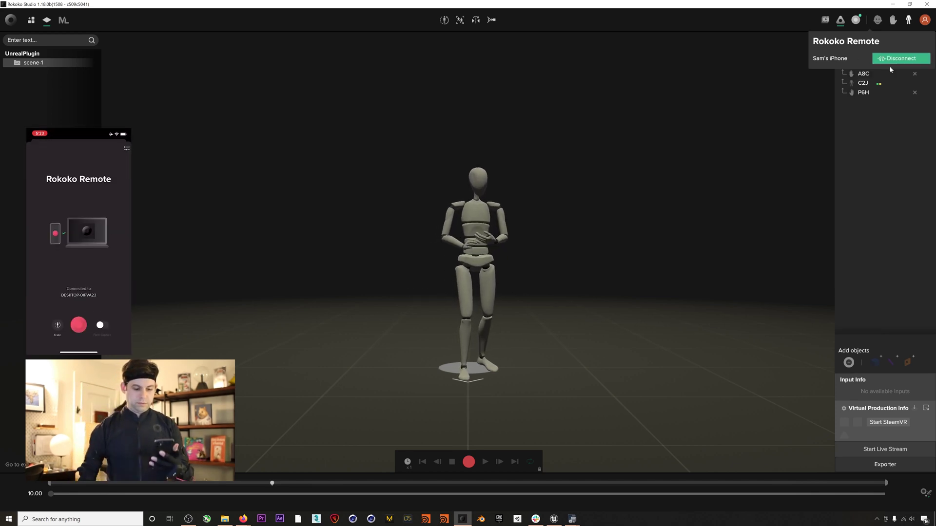
pyautogui.click(765, 166)
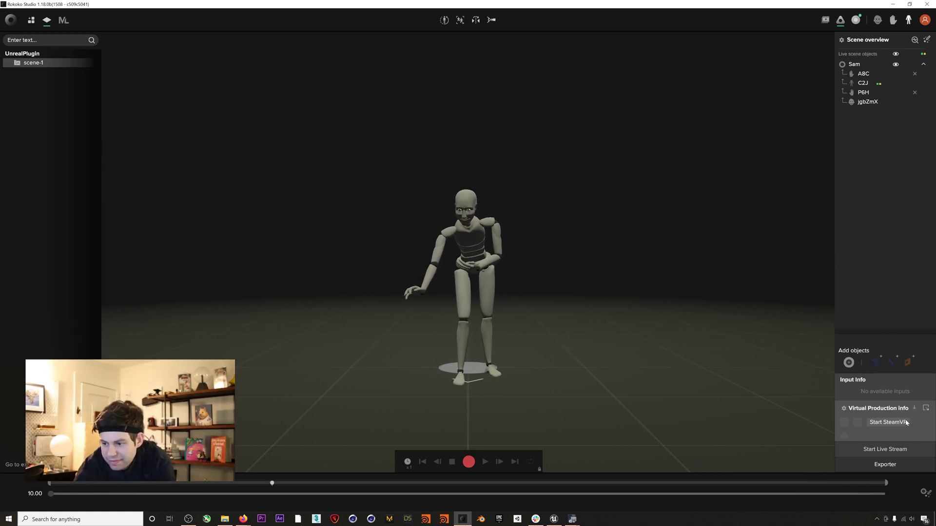
pyautogui.click(891, 449)
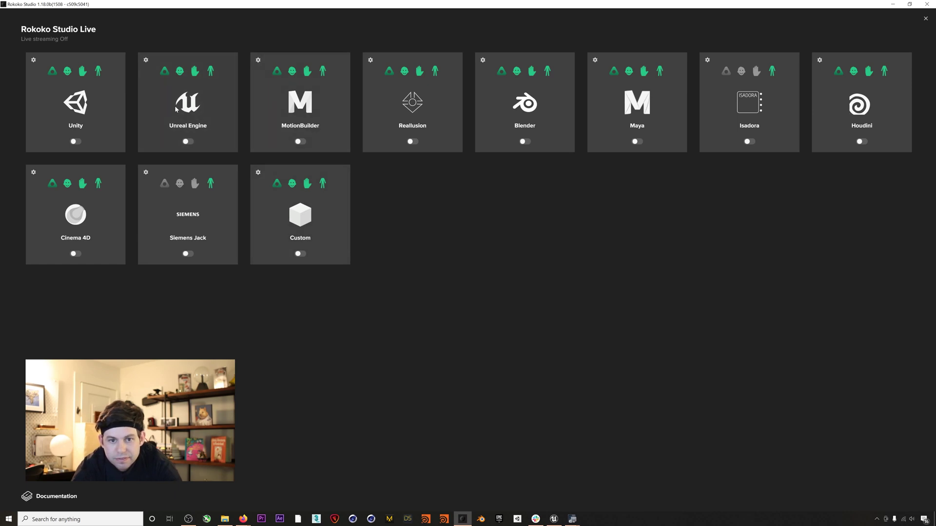
# Enable the Unreal Engine stream, verify IP 127.0.0.1 and port 14045, and return to Unreal
pyautogui.click(193, 107)
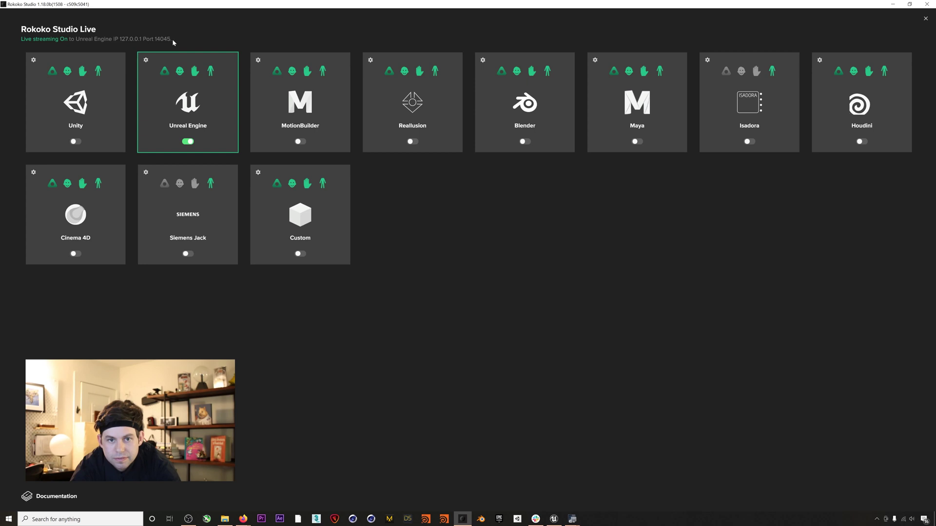
pyautogui.click(146, 60)
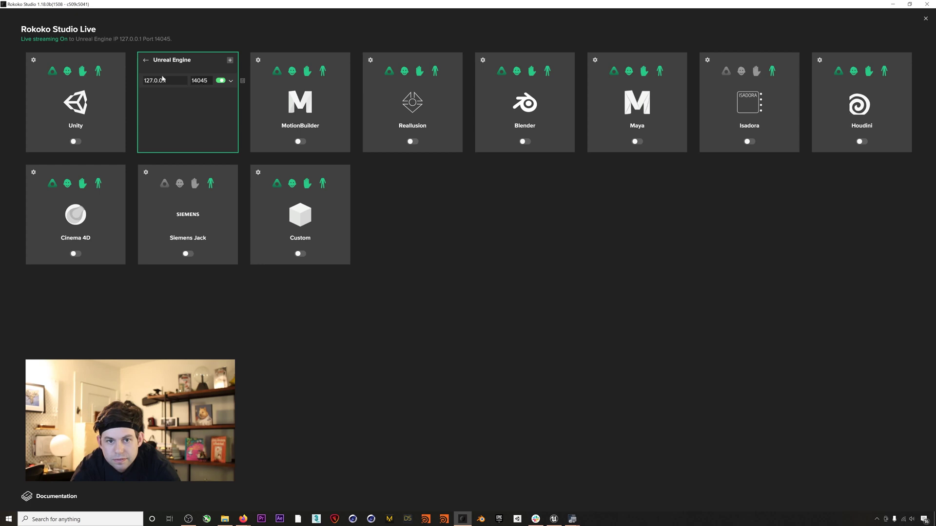
pyautogui.click(147, 61)
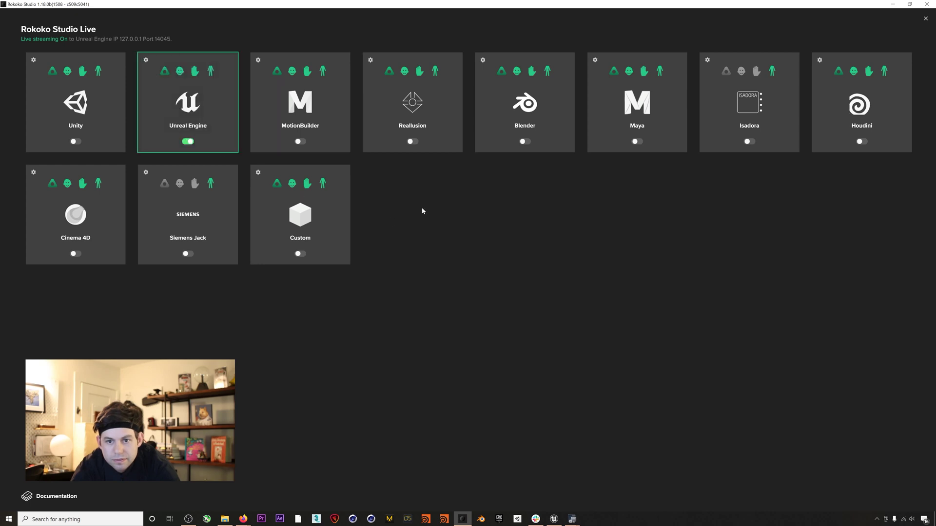
pyautogui.hotkey('alt', 'Tab')
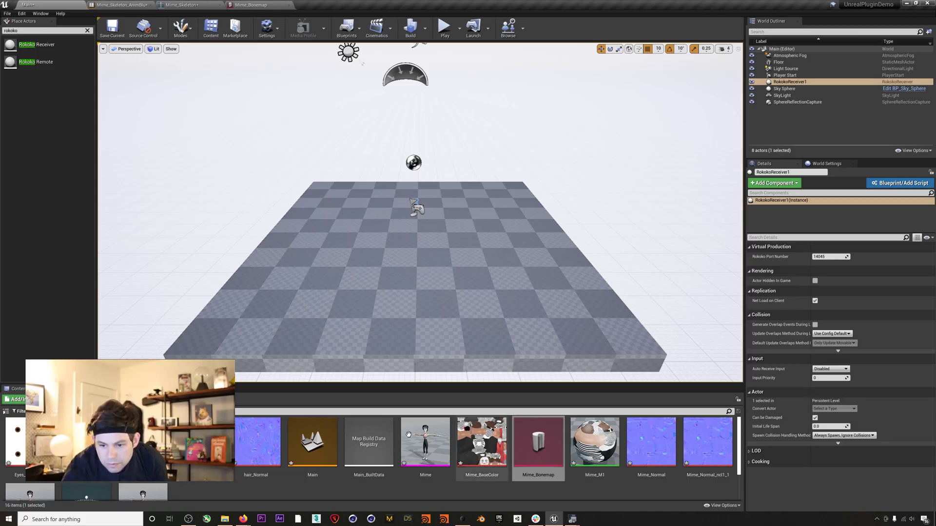
# Drop Mime_Skeleton_AnimBlueprint into the level and run Play with input focus in the game view
pyautogui.click(293, 483)
pyautogui.scroll(-1, 299, 473)
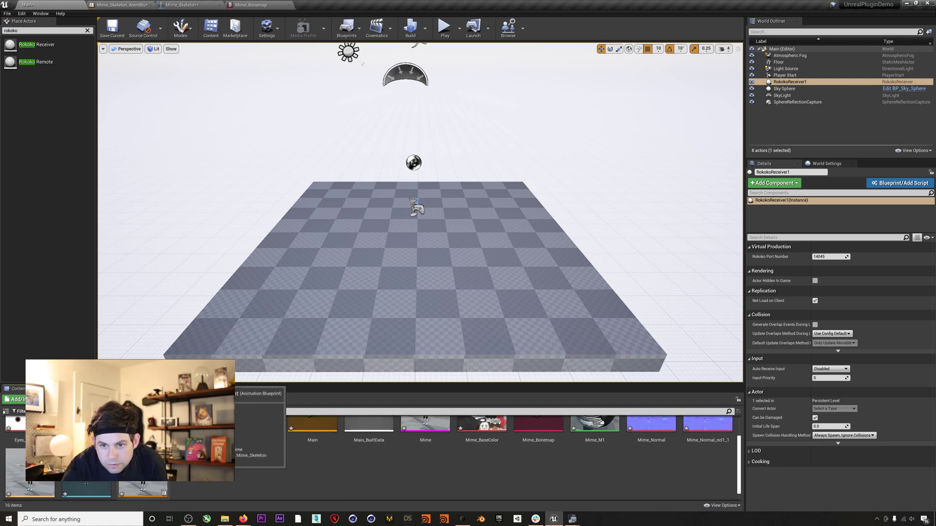
pyautogui.moveTo(141, 468); pyautogui.dragTo(434, 196)
pyautogui.scroll(1, 434, 196)
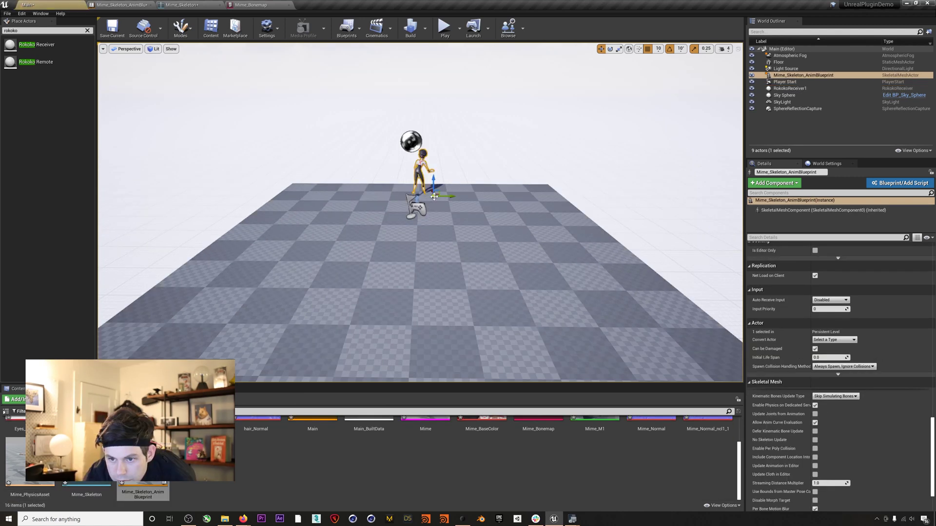
pyautogui.click(444, 31)
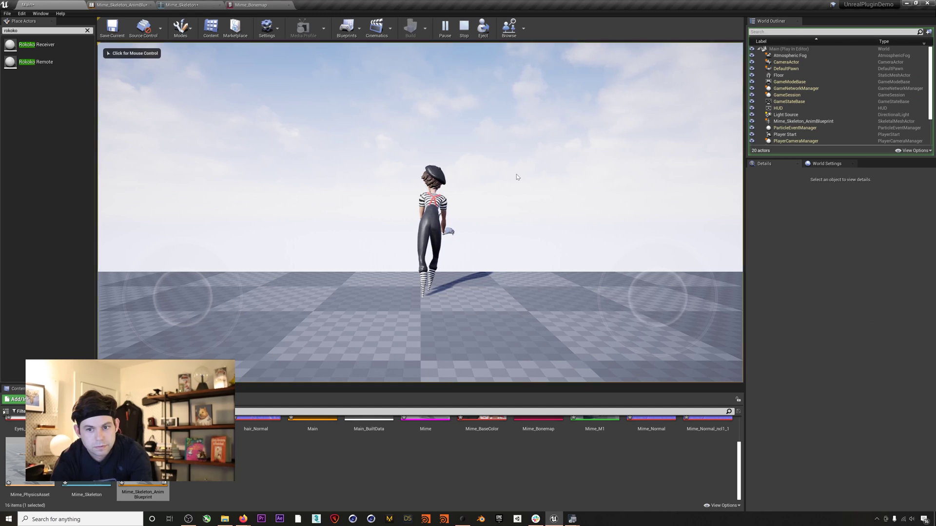
pyautogui.click(517, 174)
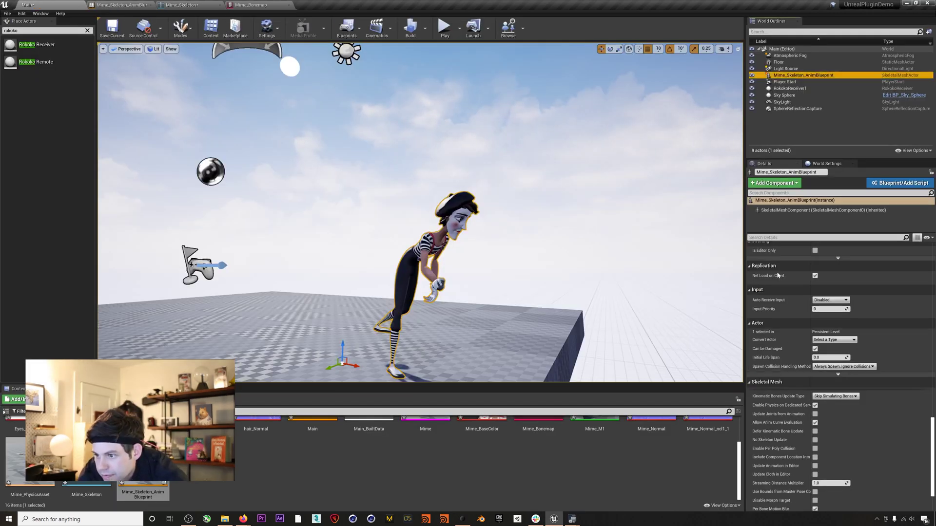
# Tick Update Animation in Editor under the mime actor's Skeletal Mesh details
pyautogui.scroll(-3, 780, 341)
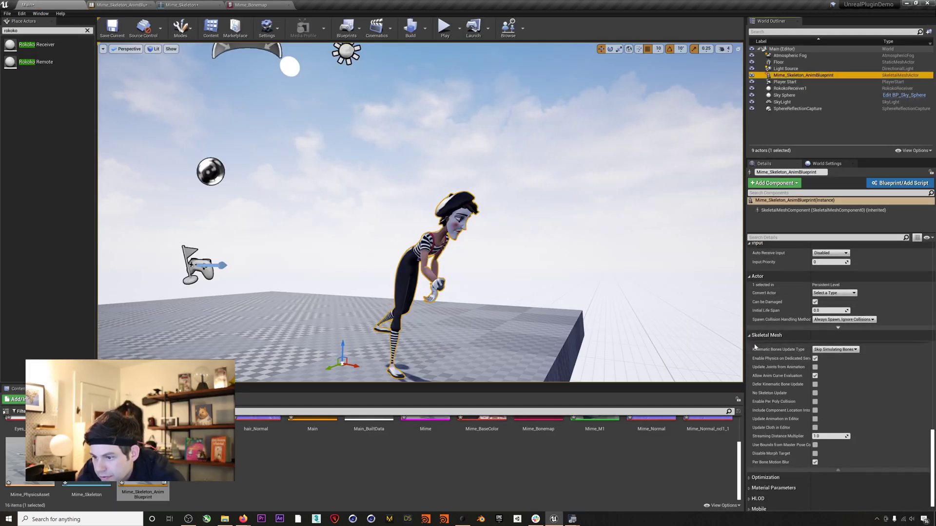
pyautogui.click(749, 336)
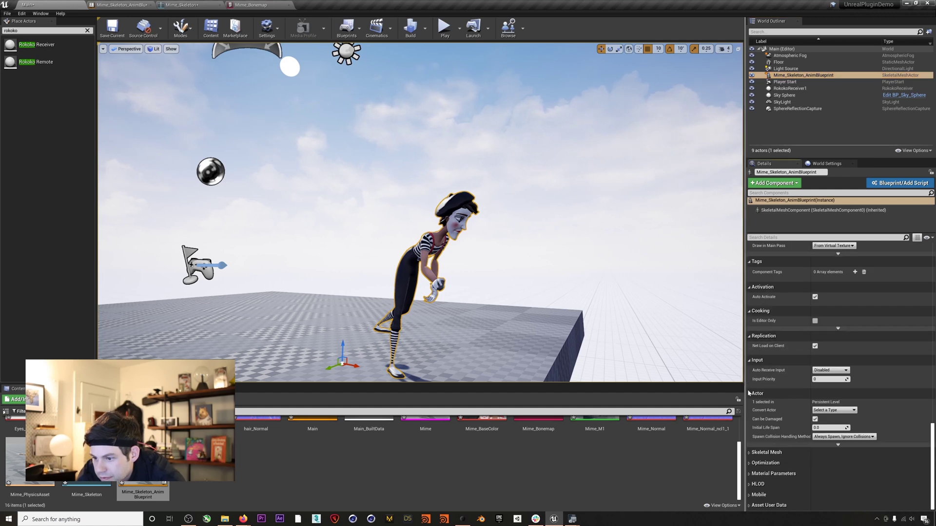
pyautogui.click(750, 452)
pyautogui.scroll(-8, 786, 415)
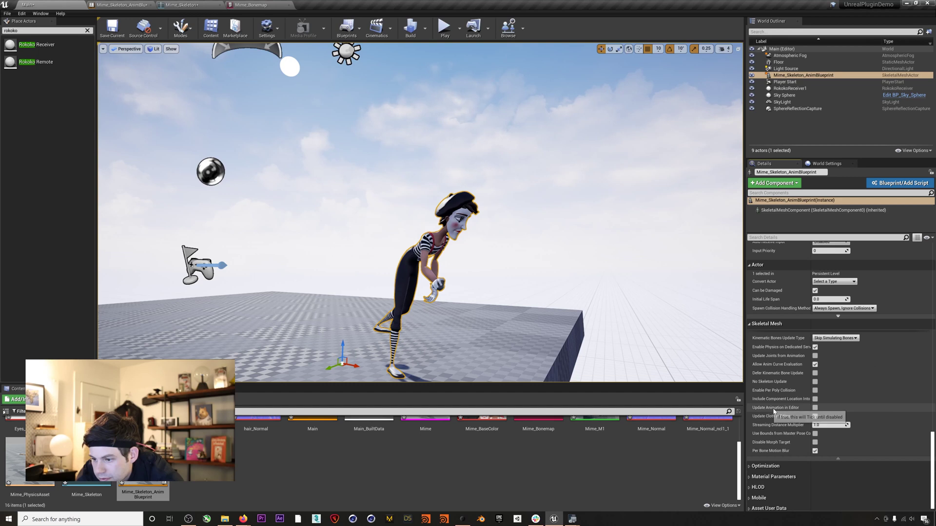
pyautogui.click(815, 408)
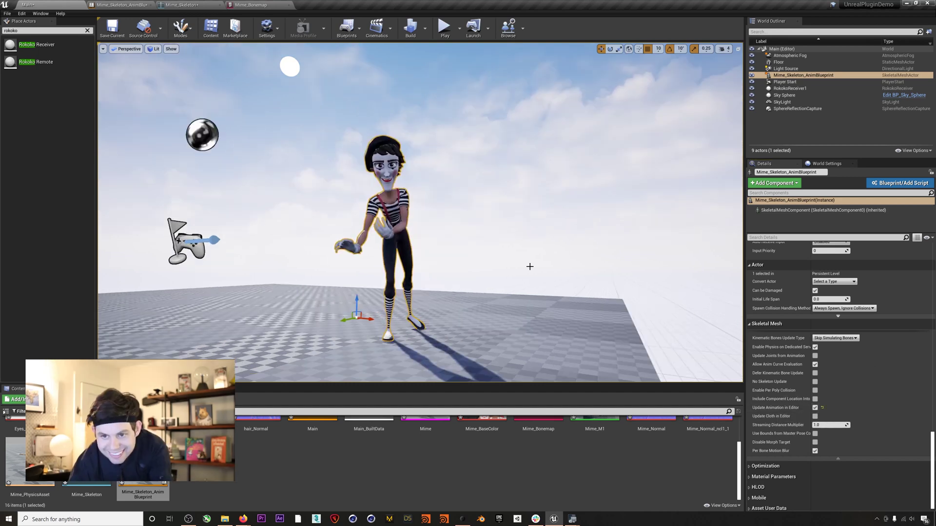